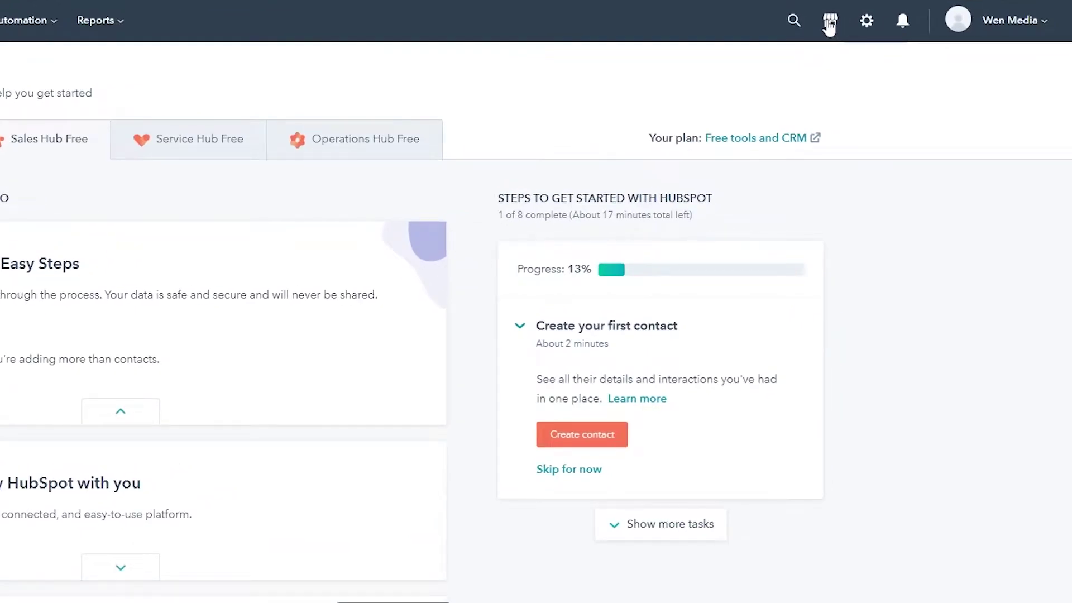
# - Open the App Marketplace and browse its collections of popular, new and free apps
pyautogui.click(830, 24)
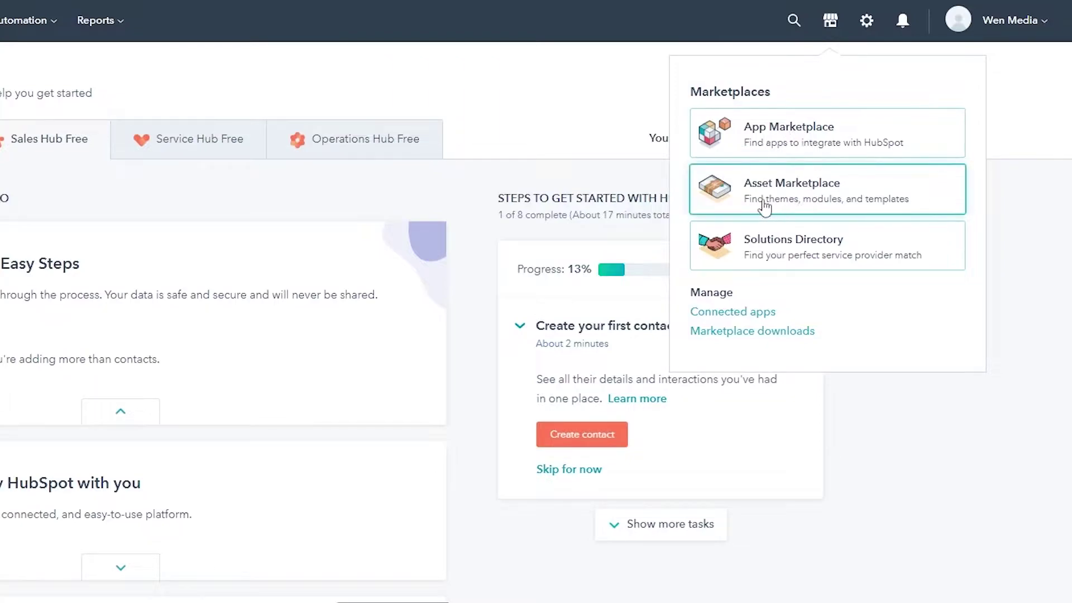
pyautogui.click(802, 138)
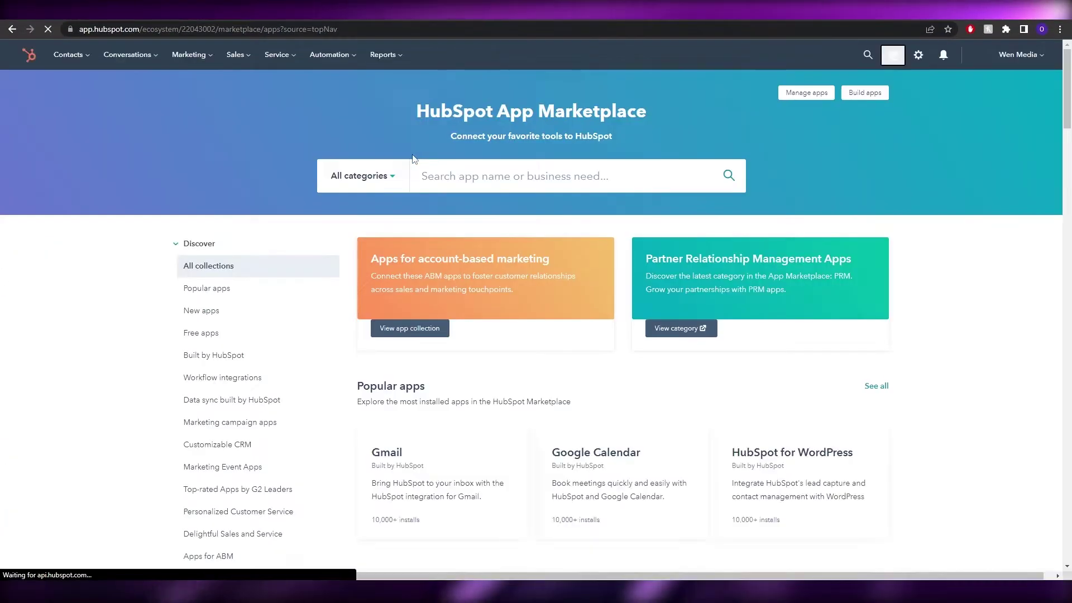
pyautogui.scroll(-6, 575, 211)
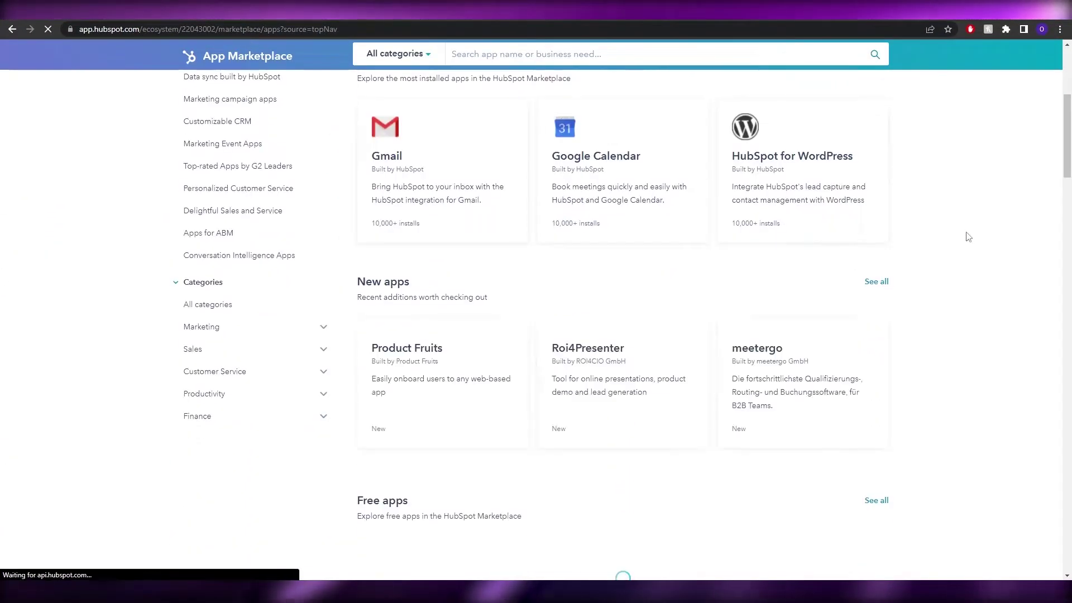
pyautogui.scroll(5, 967, 235)
pyautogui.scroll(-11, 433, 280)
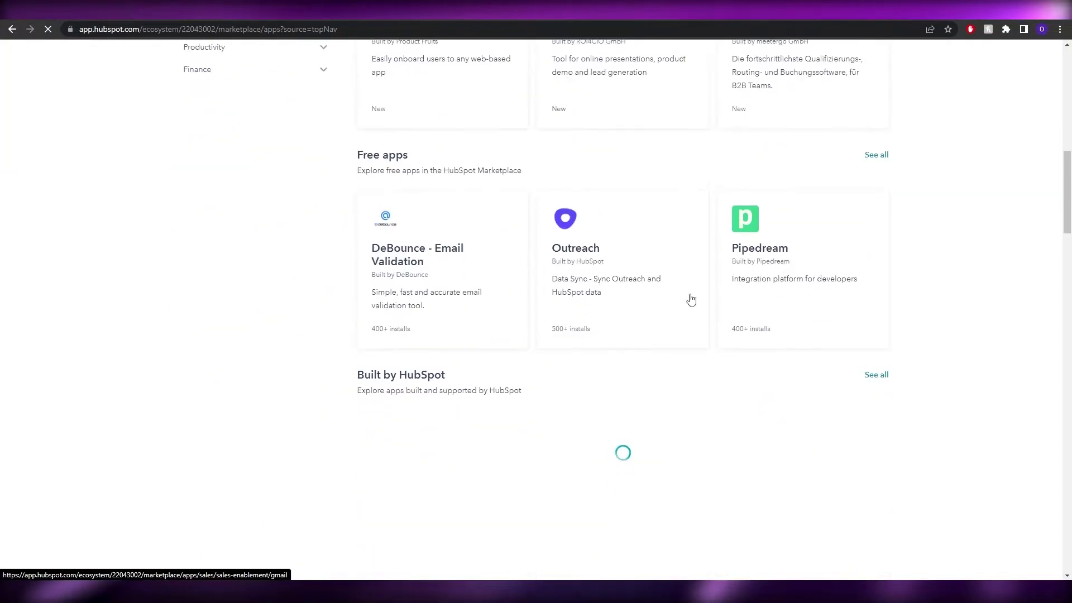
pyautogui.scroll(10, 614, 235)
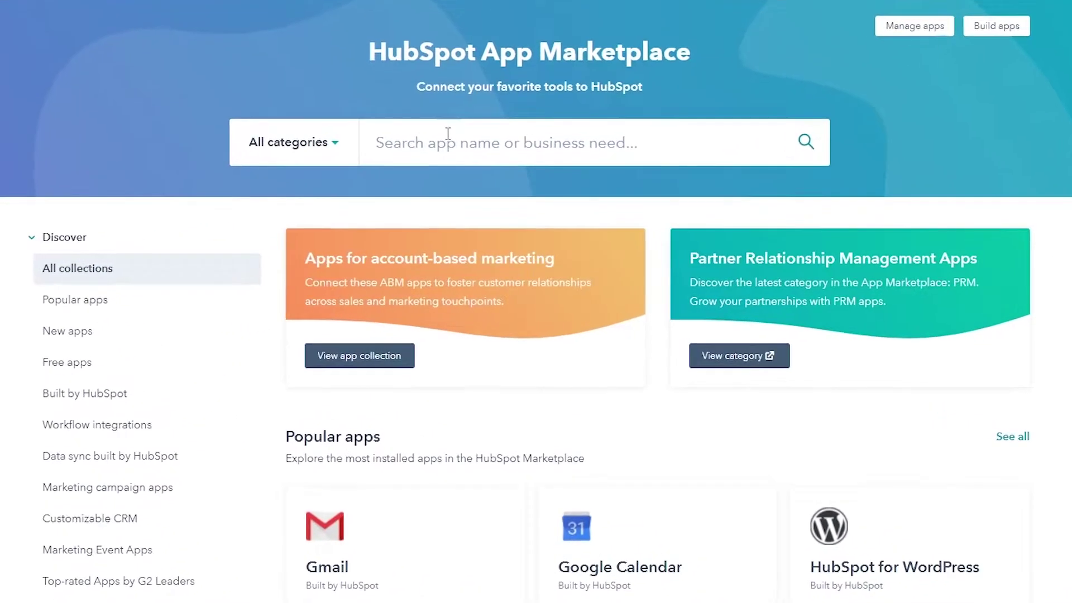
# - Search the App Marketplace for salesforce and open the Salesforce app built by HubSpot
pyautogui.click(448, 134)
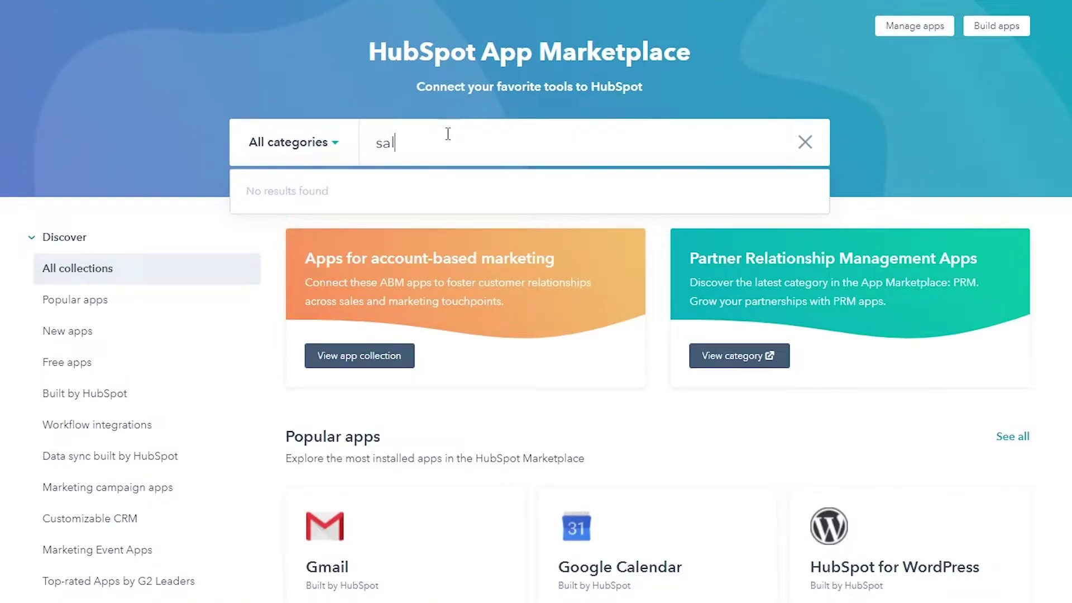
pyautogui.write('salesforce')
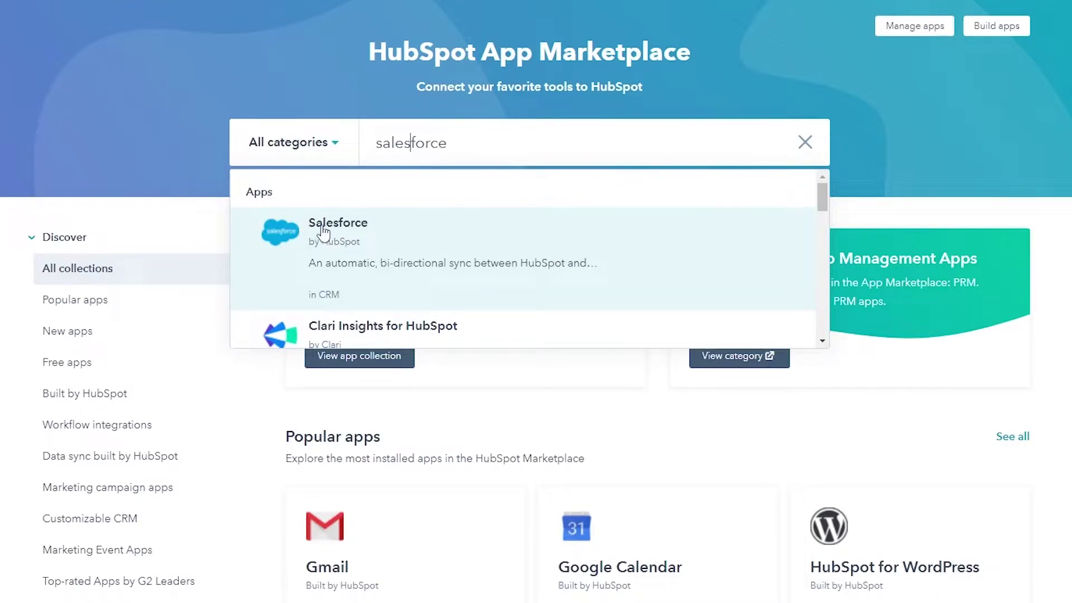
pyautogui.click(323, 248)
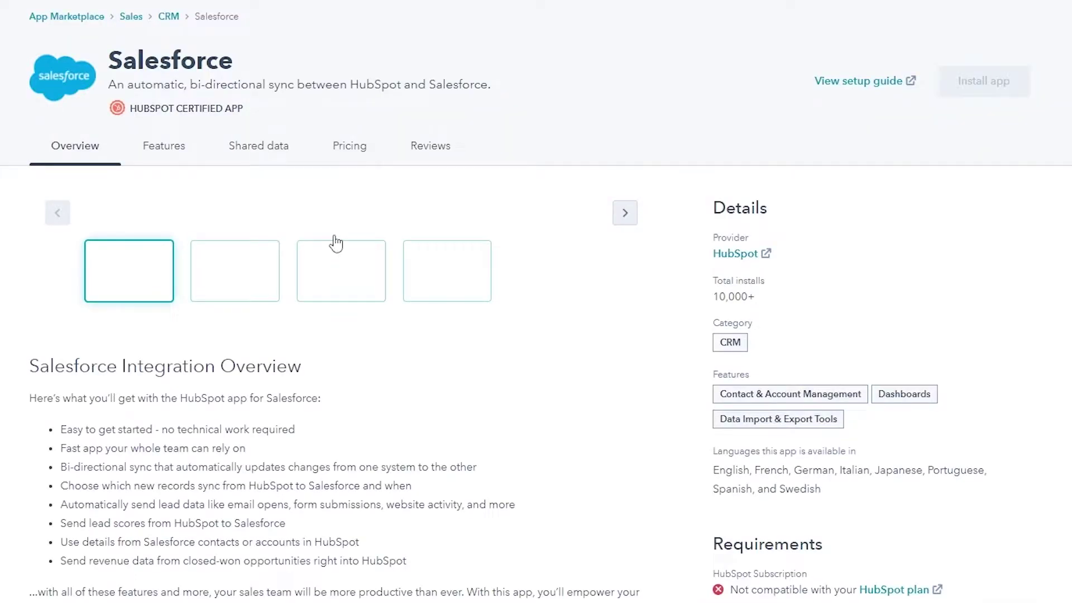
# - Examine the Salesforce app's install availability, plan requirements, integration overview and features
pyautogui.moveTo(992, 84)
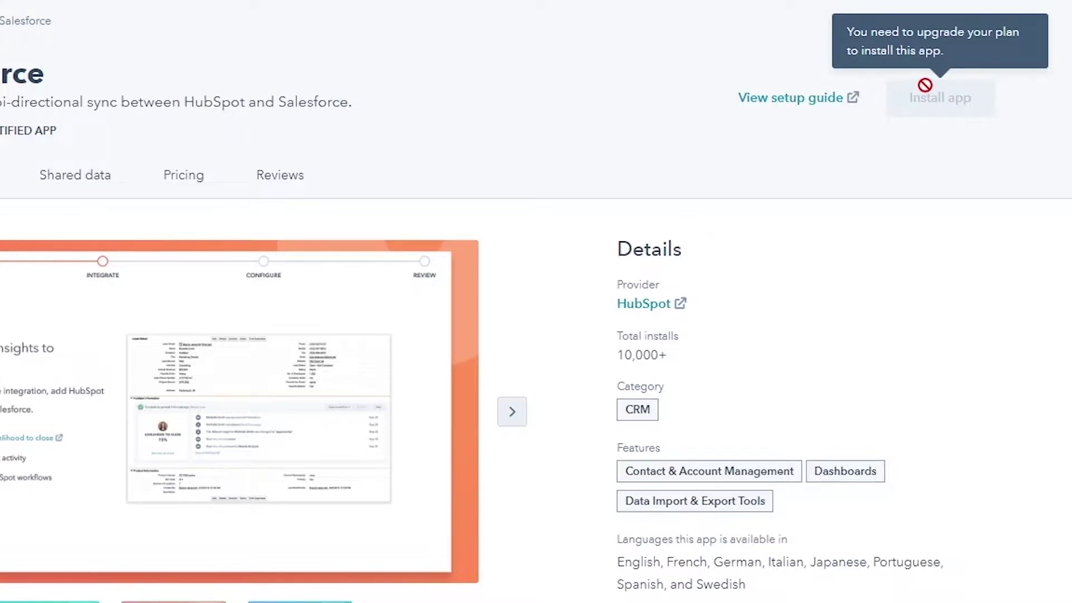
pyautogui.scroll(-7, 957, 198)
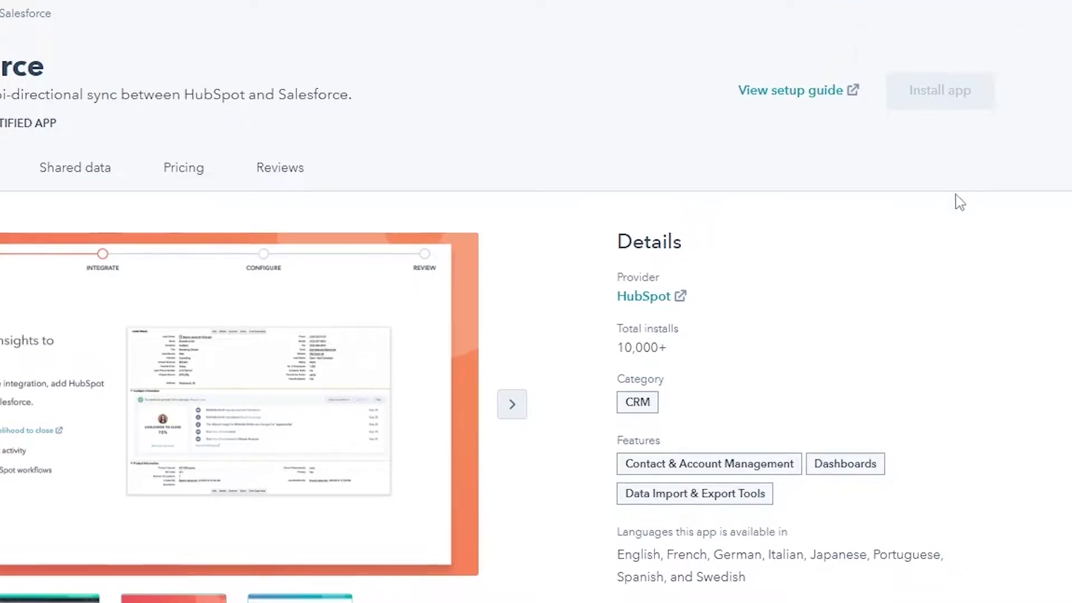
pyautogui.scroll(7, 916, 196)
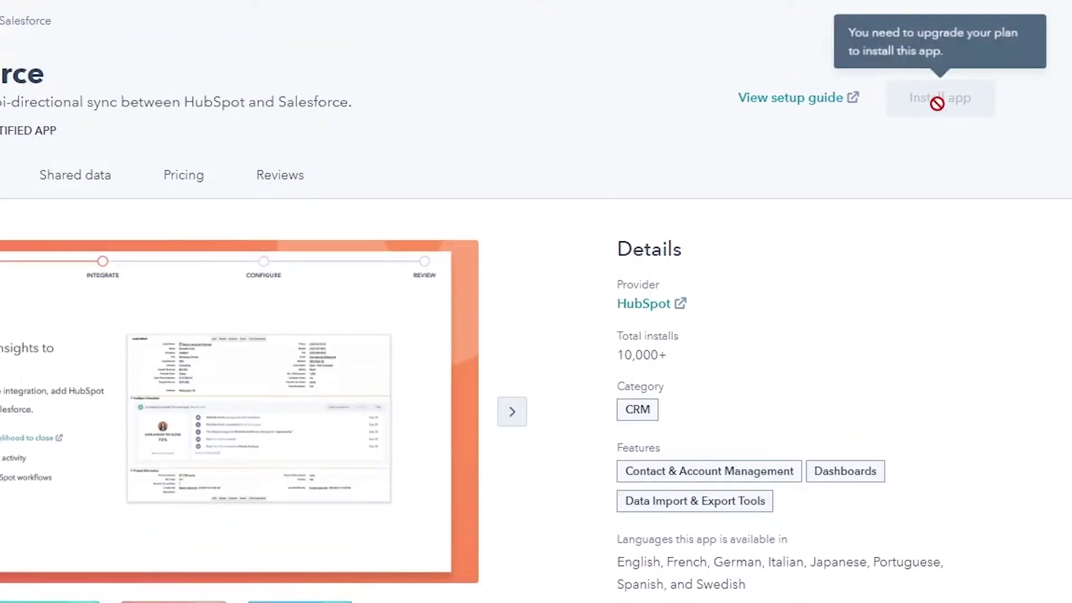
pyautogui.scroll(-7, 921, 134)
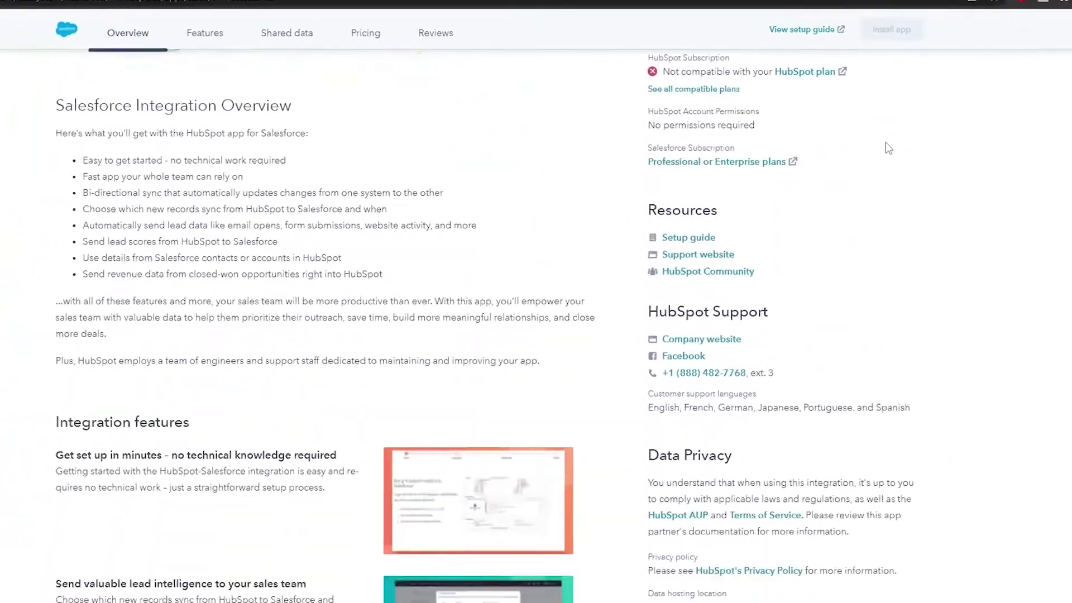
pyautogui.scroll(-8, 889, 148)
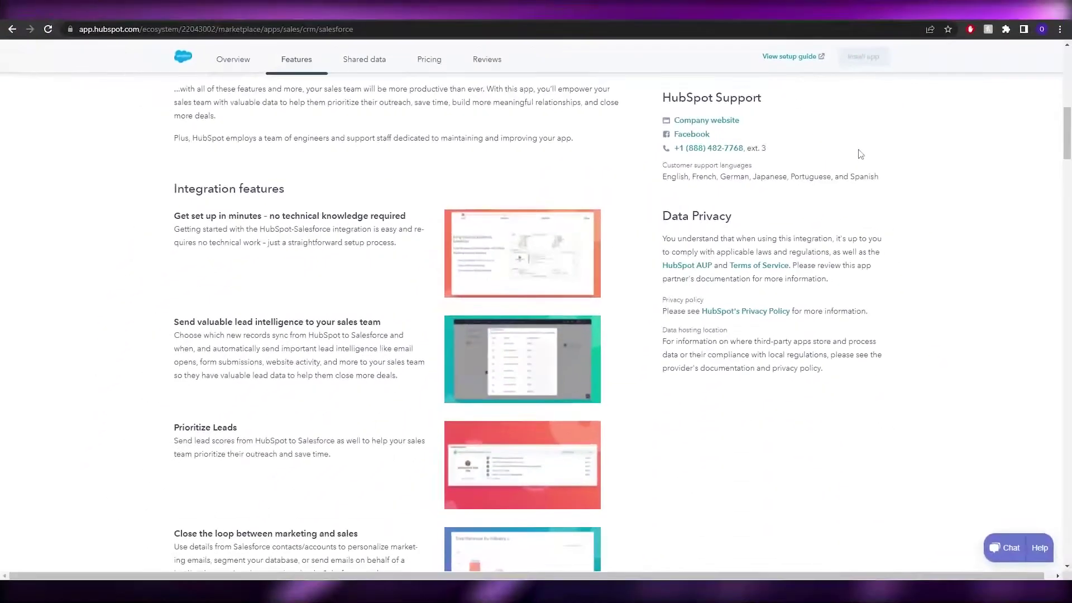
pyautogui.scroll(8, 888, 148)
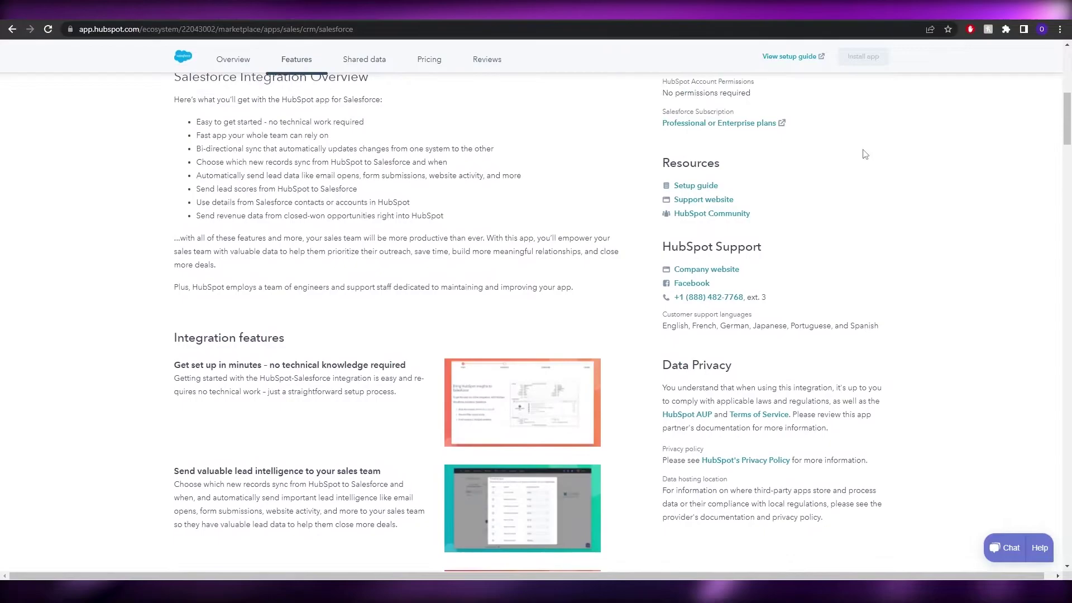
pyautogui.scroll(8, 865, 154)
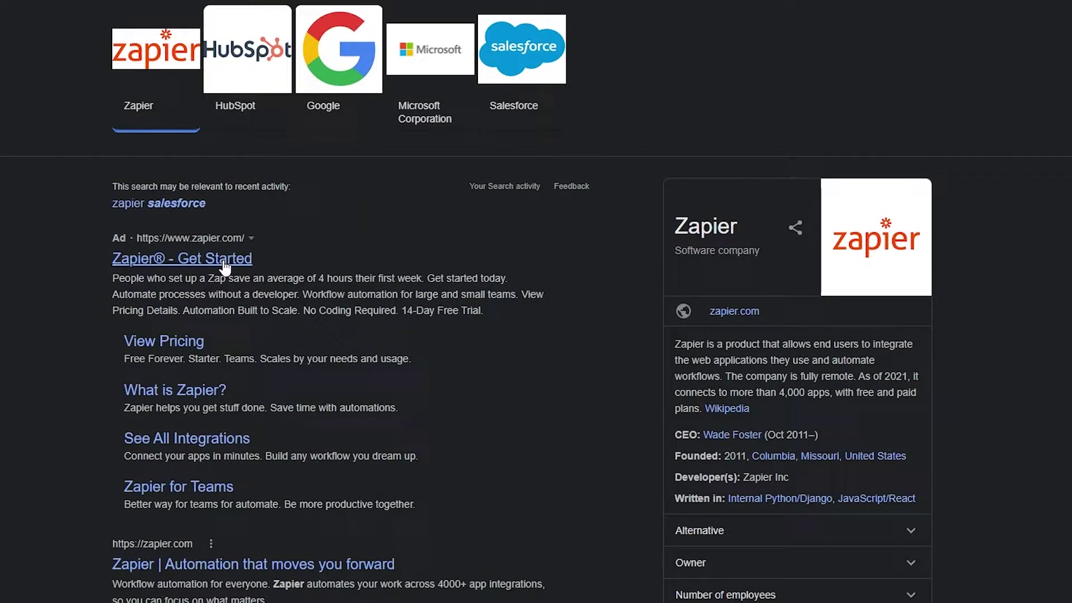
# - Open the Zapier site from the web search results and sign up with the first listed Google account
pyautogui.click(223, 261)
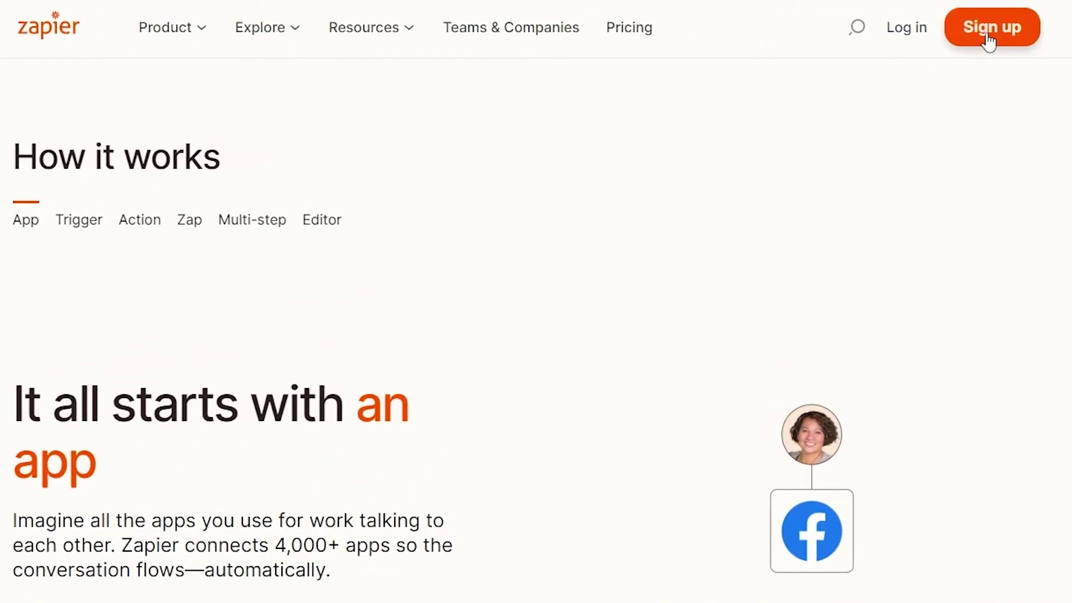
pyautogui.click(989, 41)
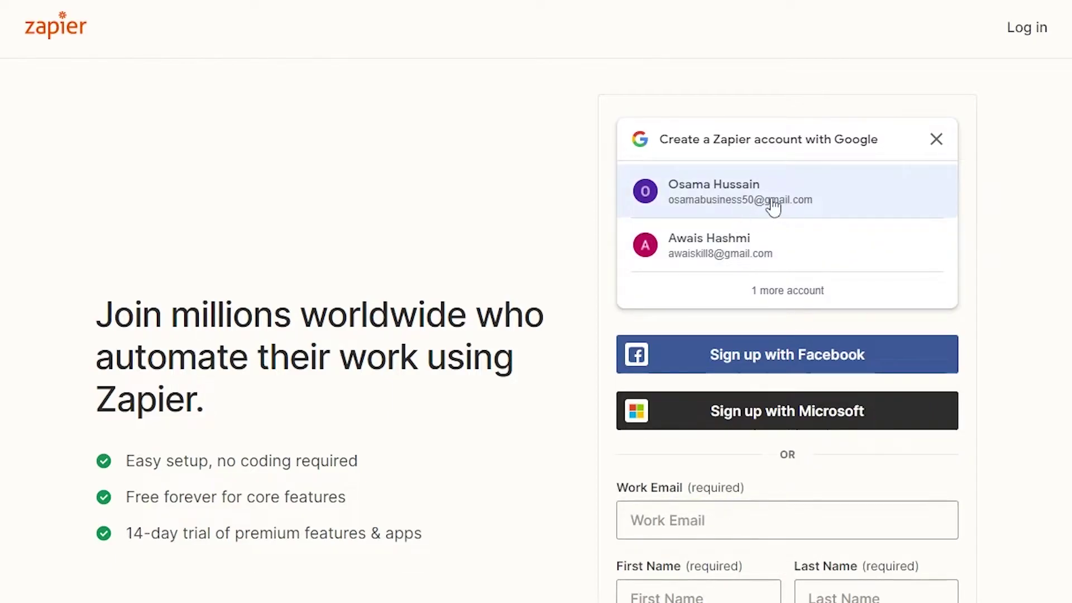
pyautogui.click(757, 201)
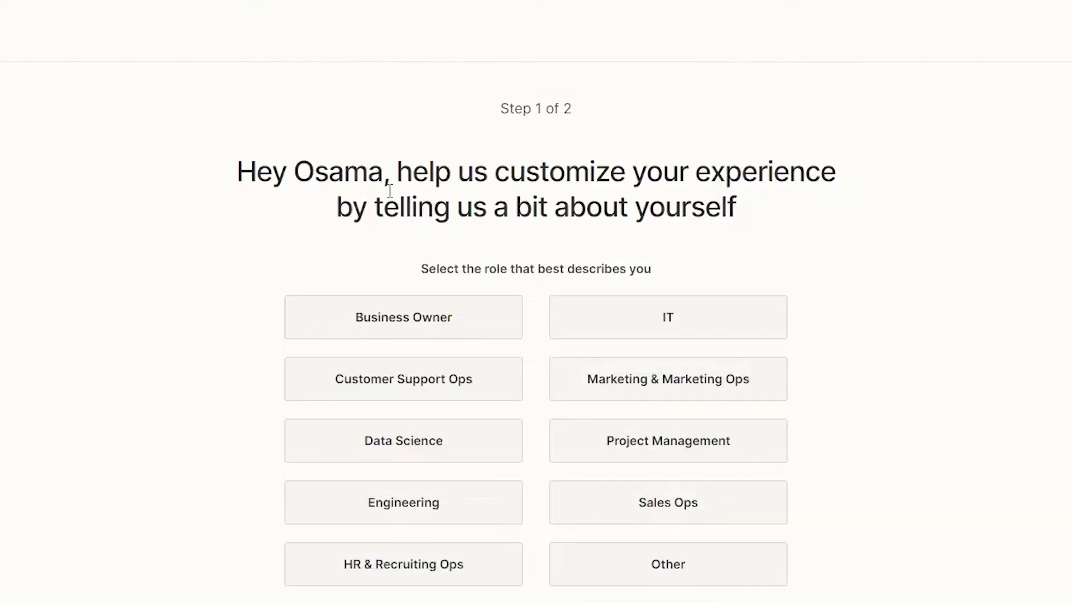
# - Go through the Zapier onboarding questions about role, company size and apps used
pyautogui.scroll(-1, 802, 174)
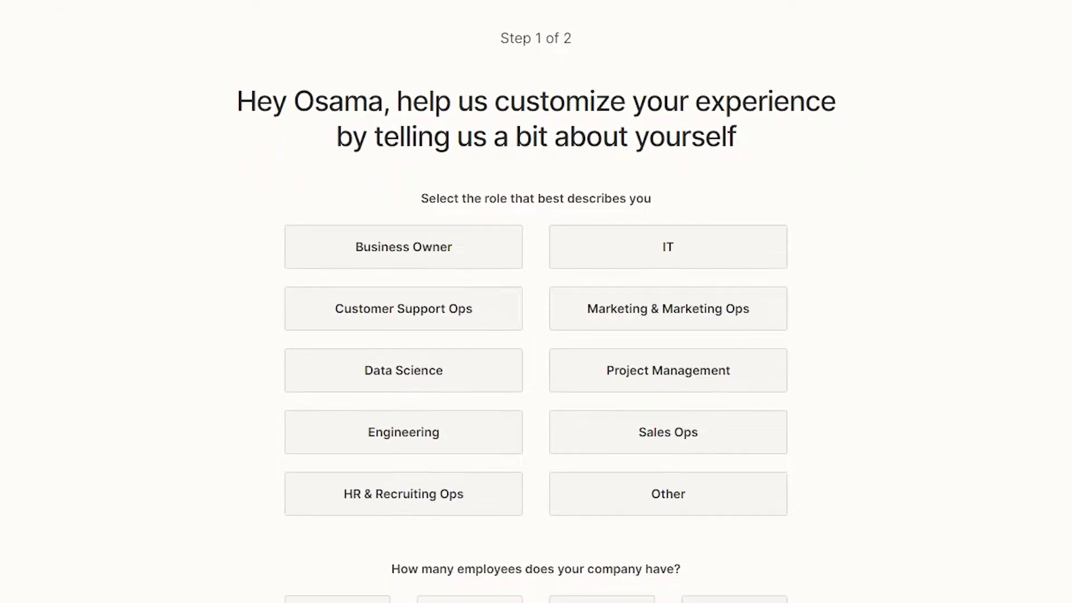
pyautogui.scroll(-1, 536, 302)
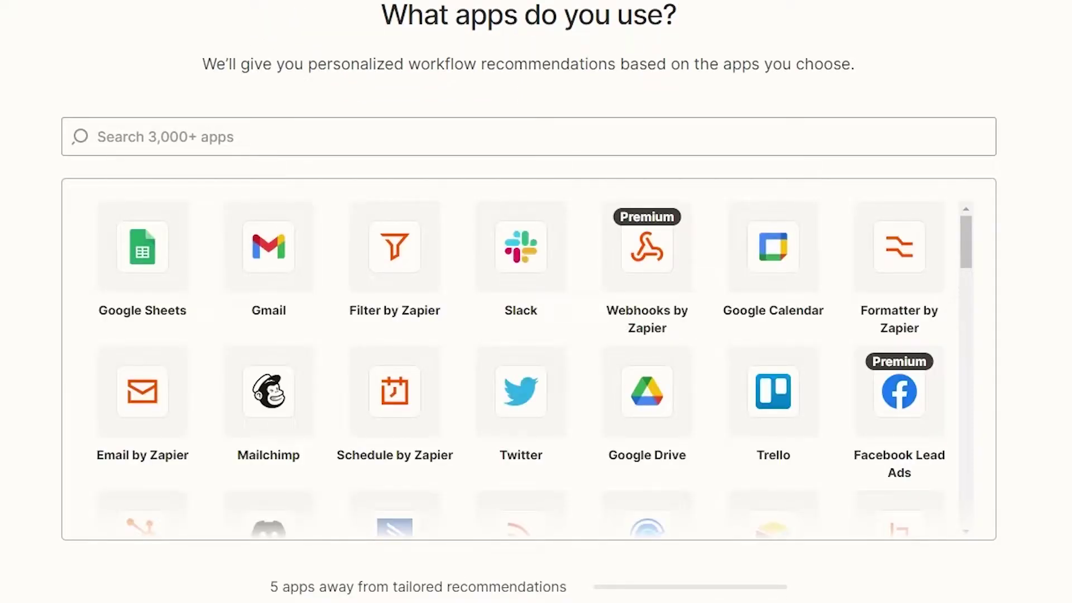
pyautogui.scroll(-2, 353, 543)
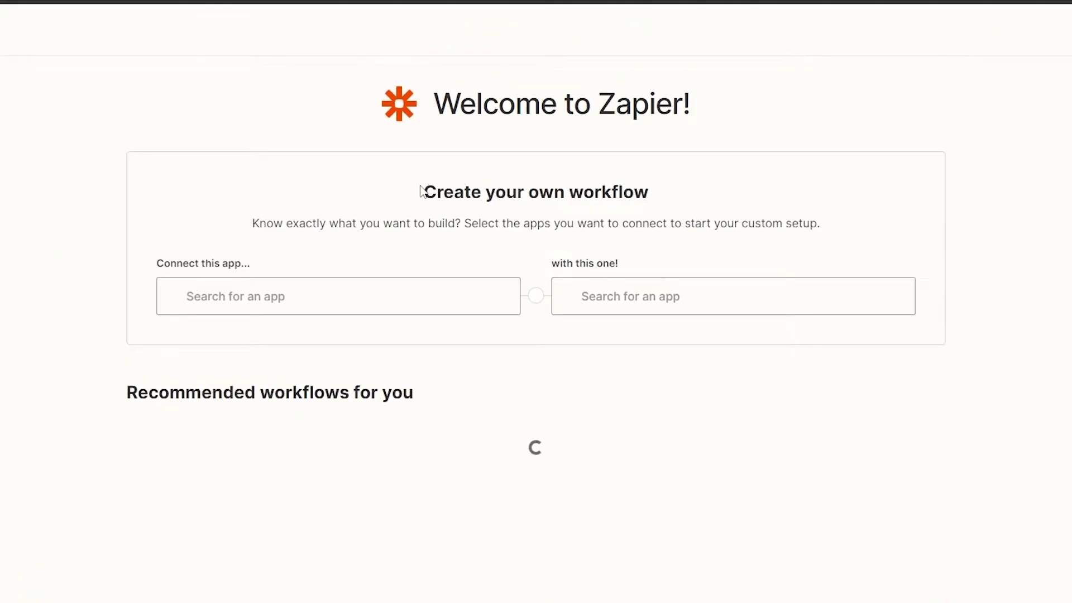
pyautogui.moveTo(539, 192); pyautogui.dragTo(422, 193)
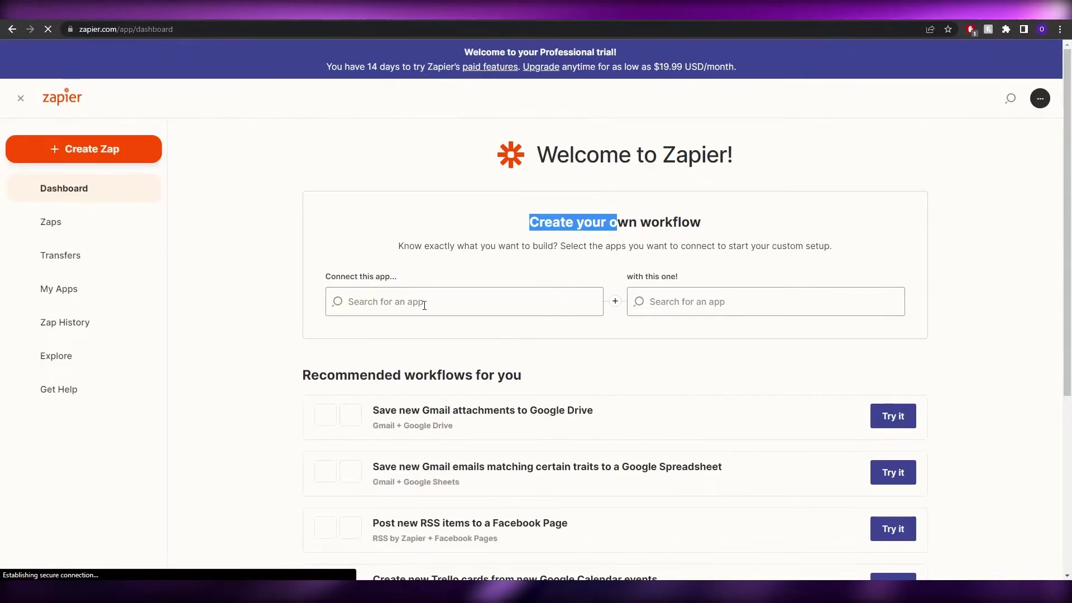
pyautogui.click(424, 305)
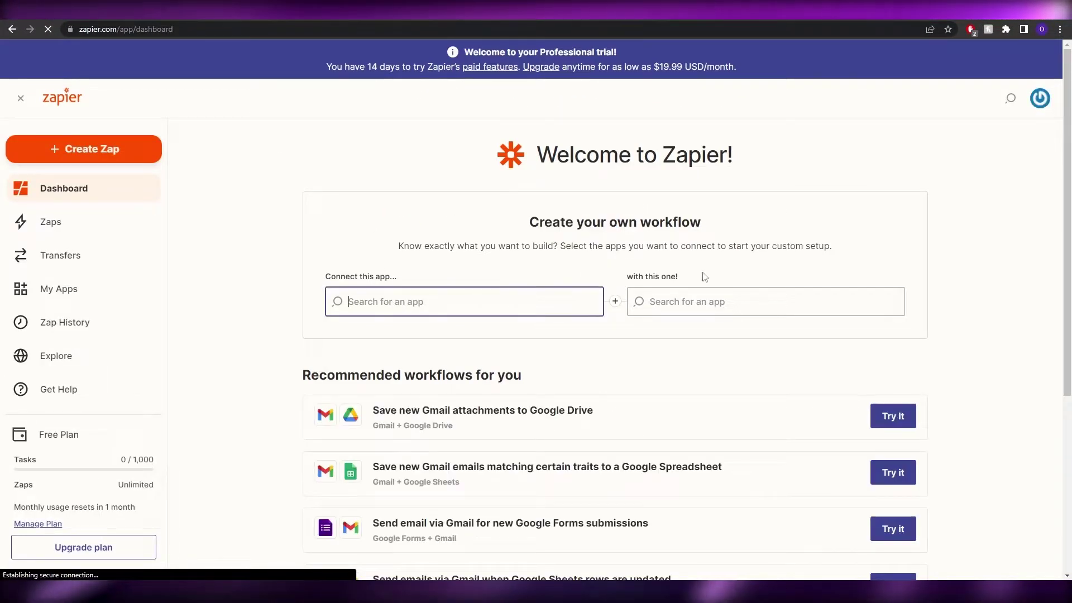
pyautogui.click(721, 302)
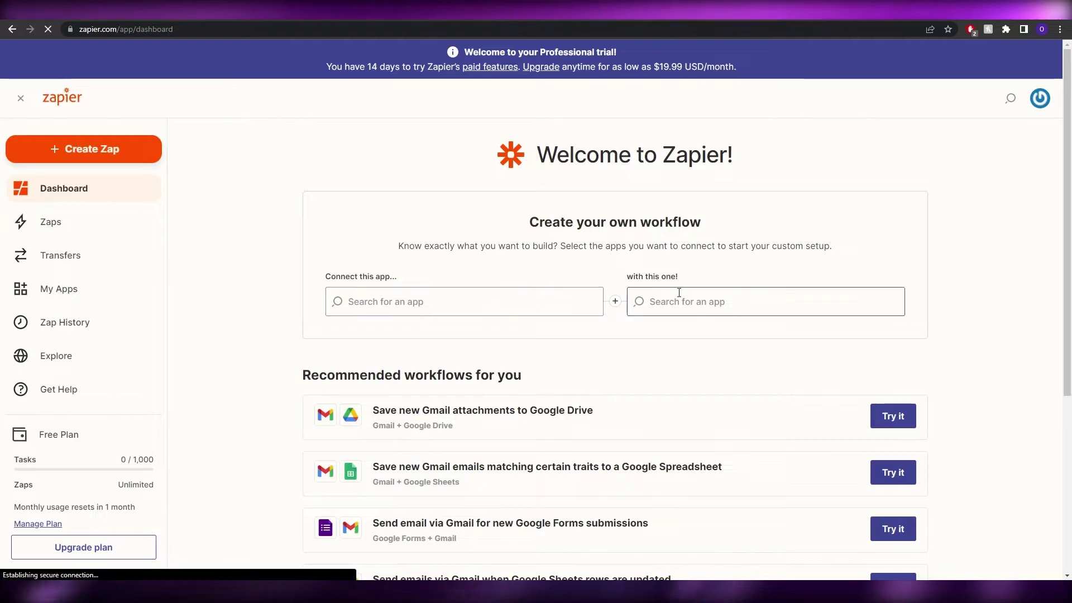
pyautogui.click(567, 303)
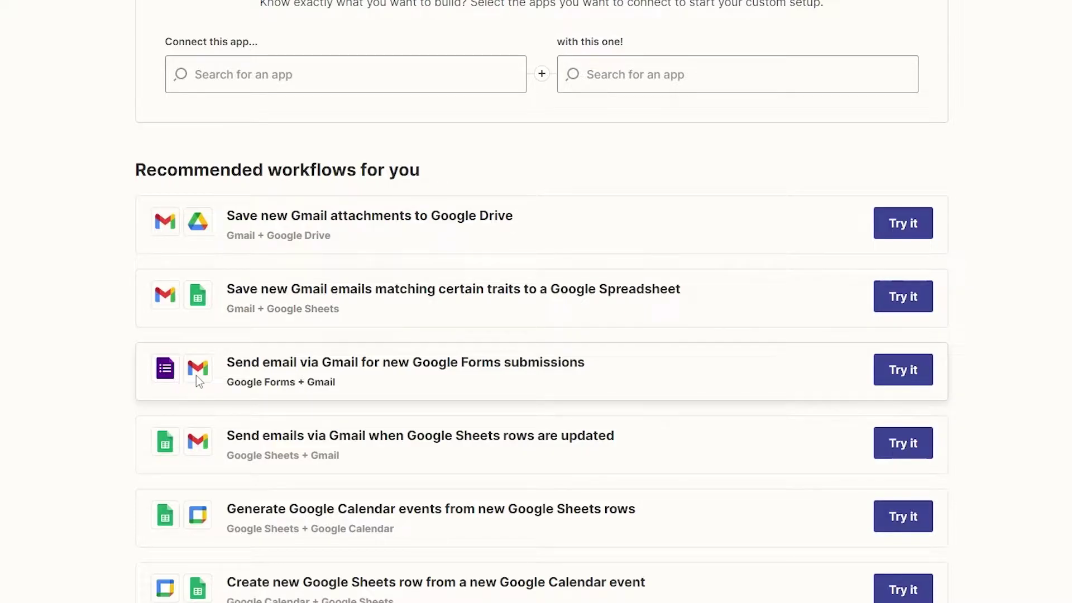
# - Review the recommended workflows and try the one that saves new Gmail attachments to Google Drive
pyautogui.scroll(-2, 227, 390)
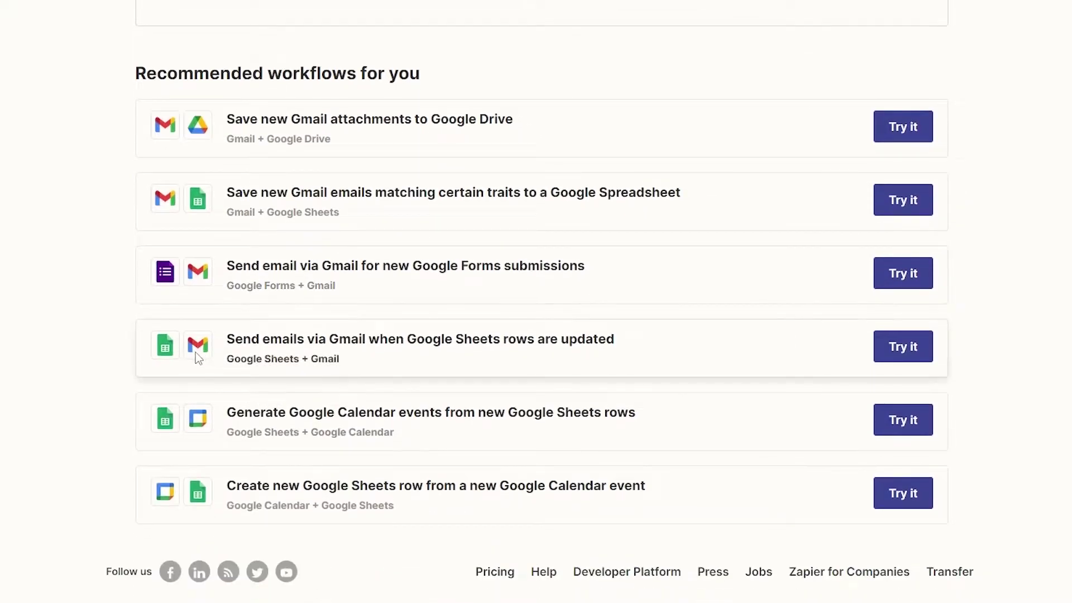
pyautogui.scroll(-1, 187, 431)
pyautogui.scroll(6, 196, 450)
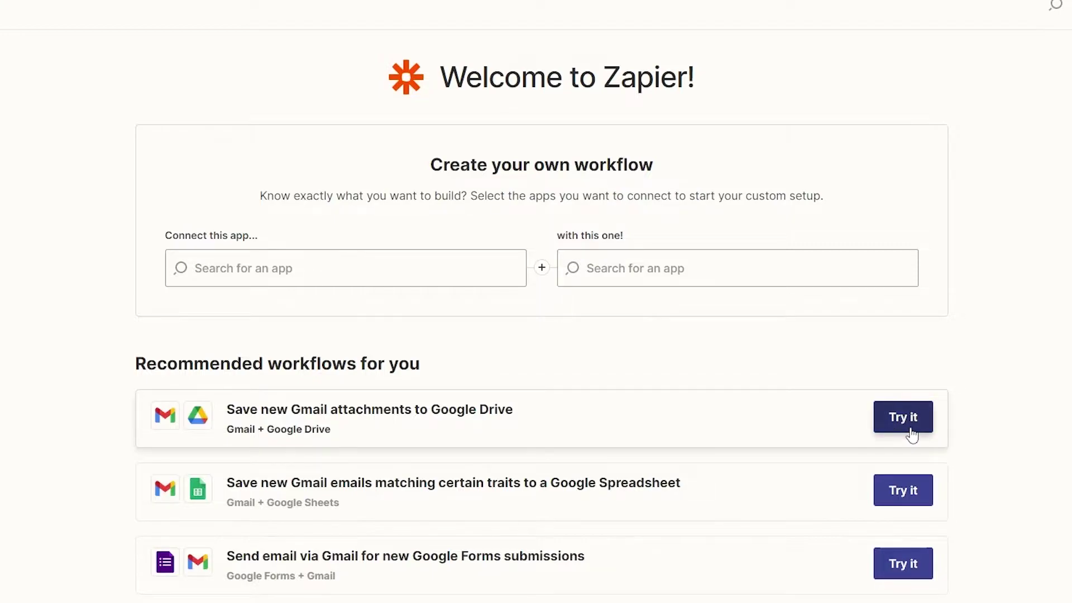
pyautogui.click(281, 440)
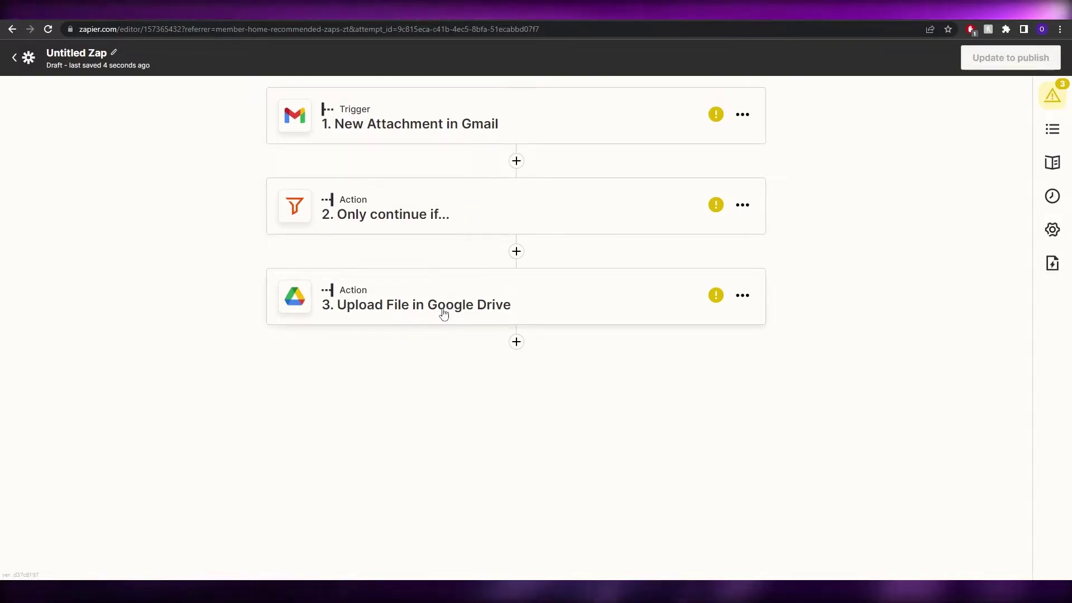
# - Connect the Gmail account to the New Attachment trigger and continue to the trigger setup
pyautogui.click(429, 122)
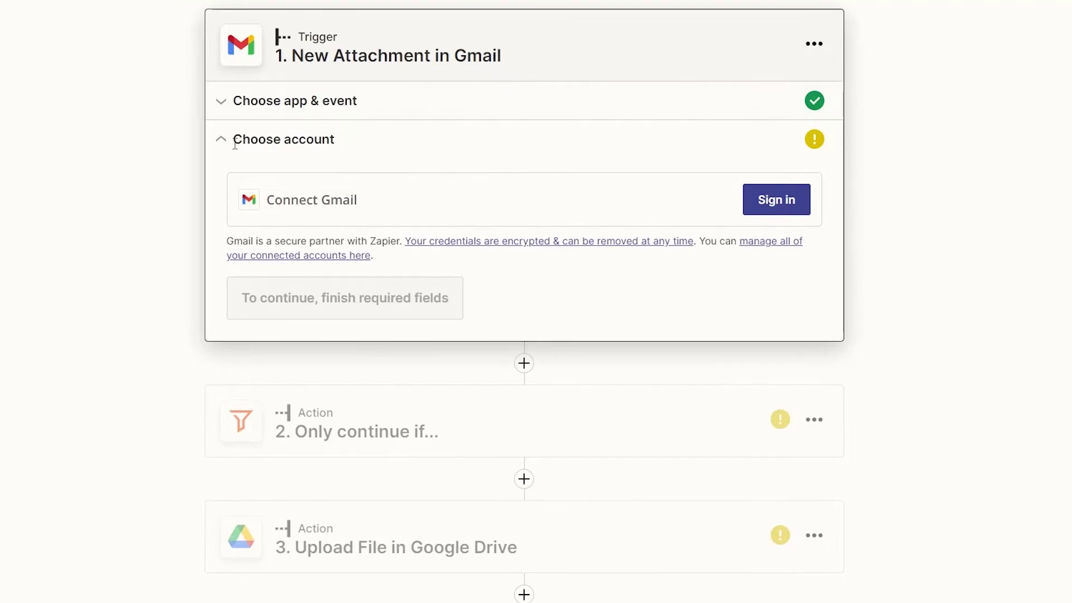
pyautogui.click(764, 206)
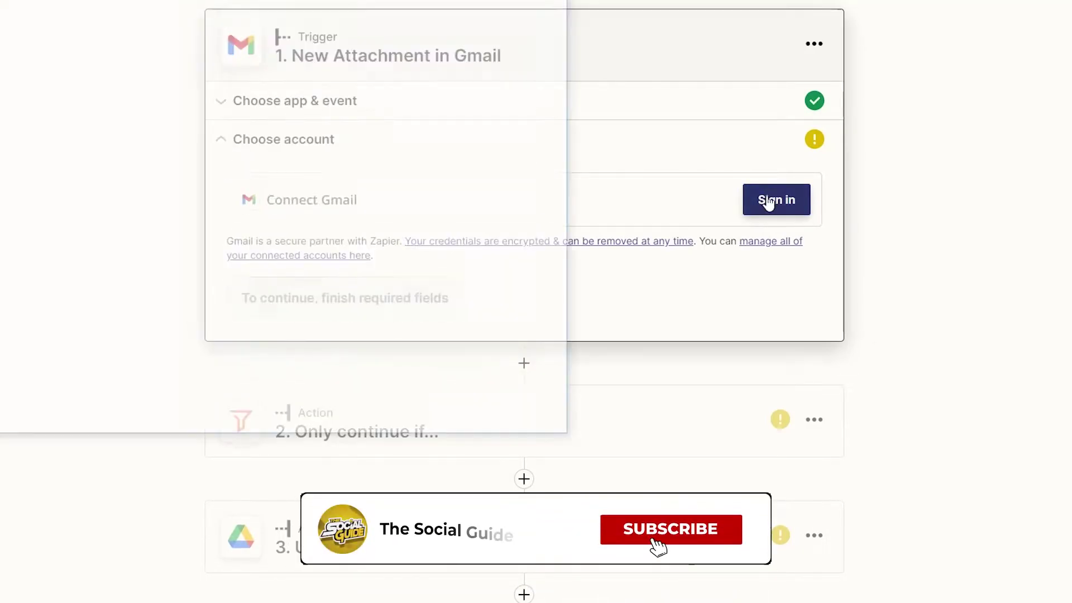
pyautogui.click(366, 391)
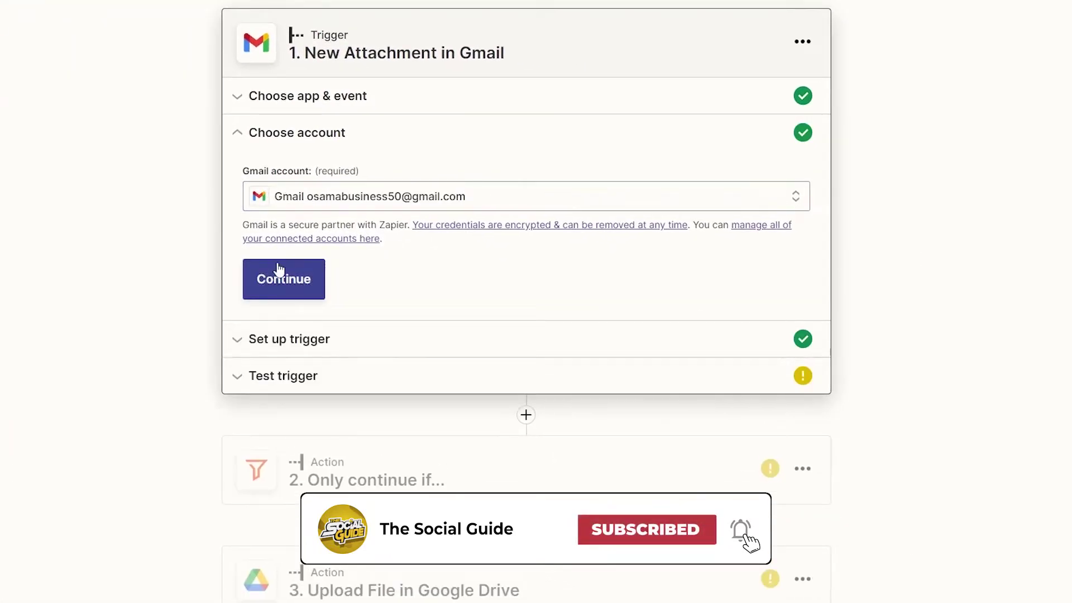
pyautogui.click(287, 285)
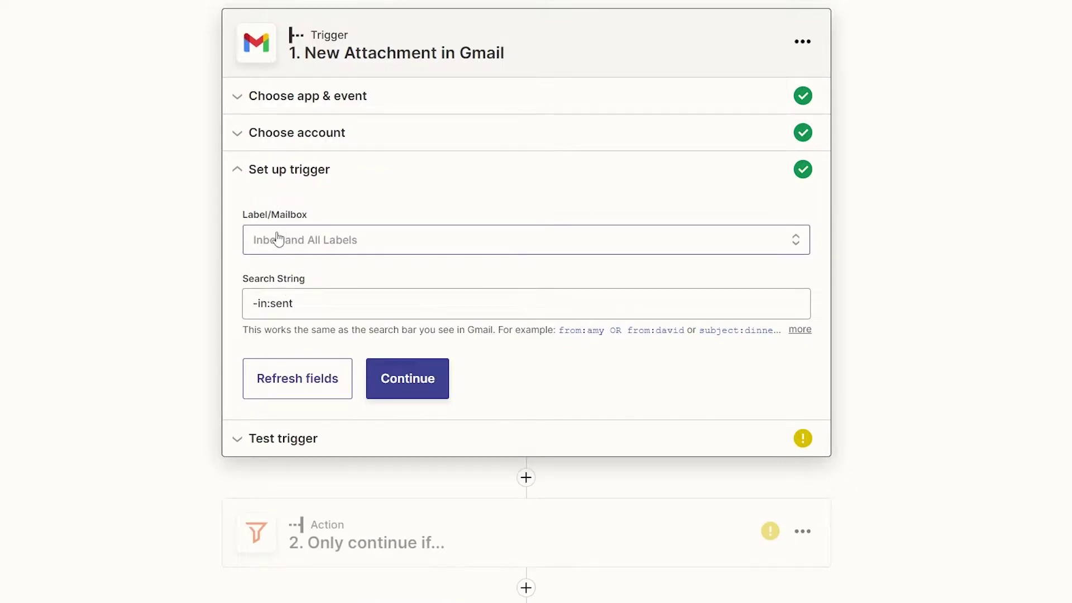
# - Set the Gmail trigger's label/mailbox to CHAT and continue to the trigger test
pyautogui.click(342, 252)
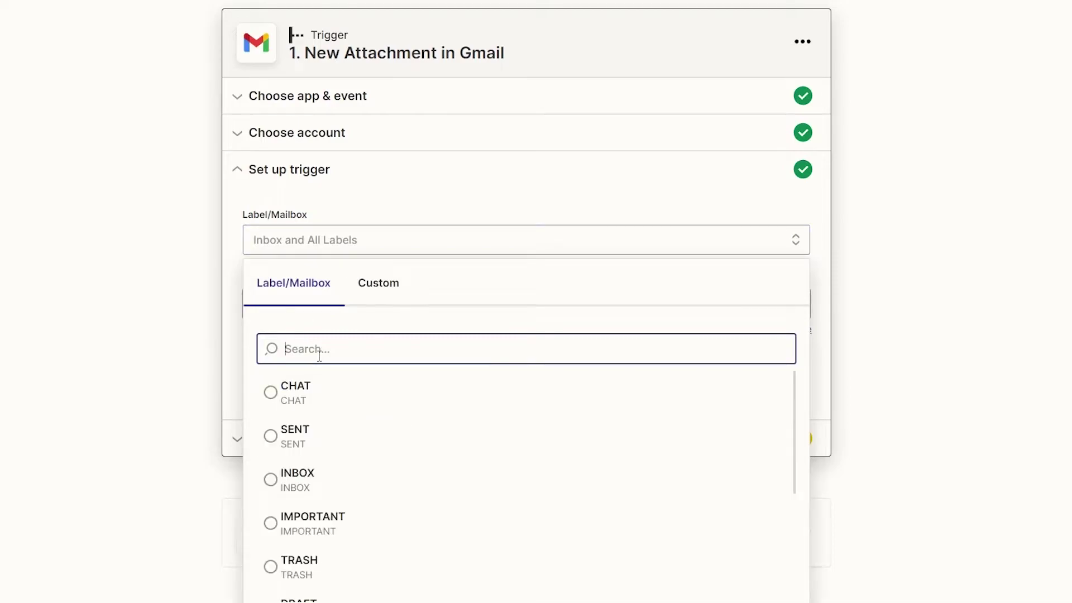
pyautogui.scroll(-2, 313, 430)
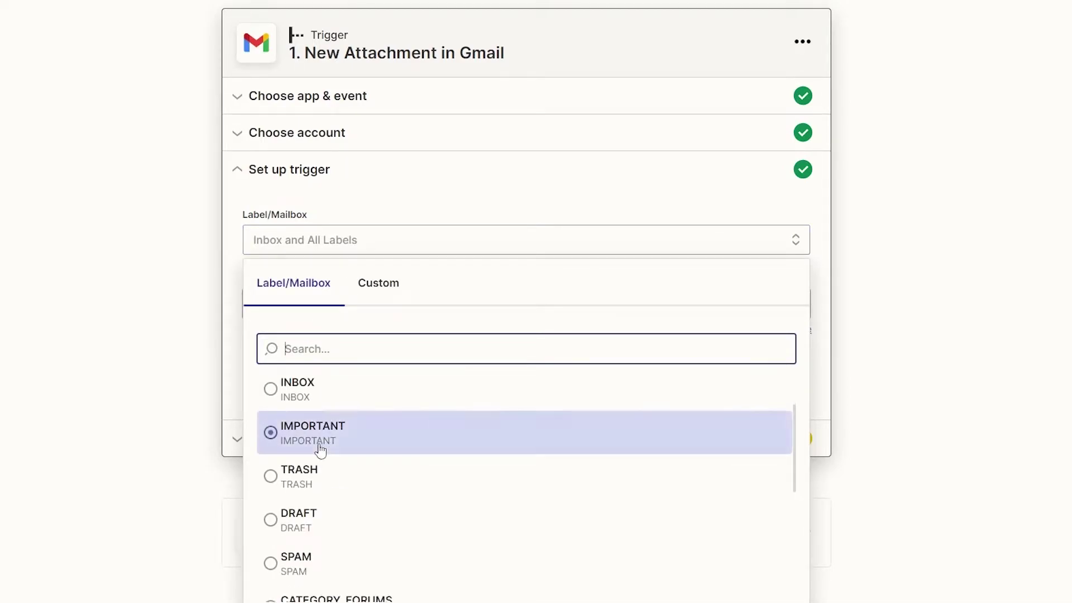
pyautogui.scroll(-6, 330, 523)
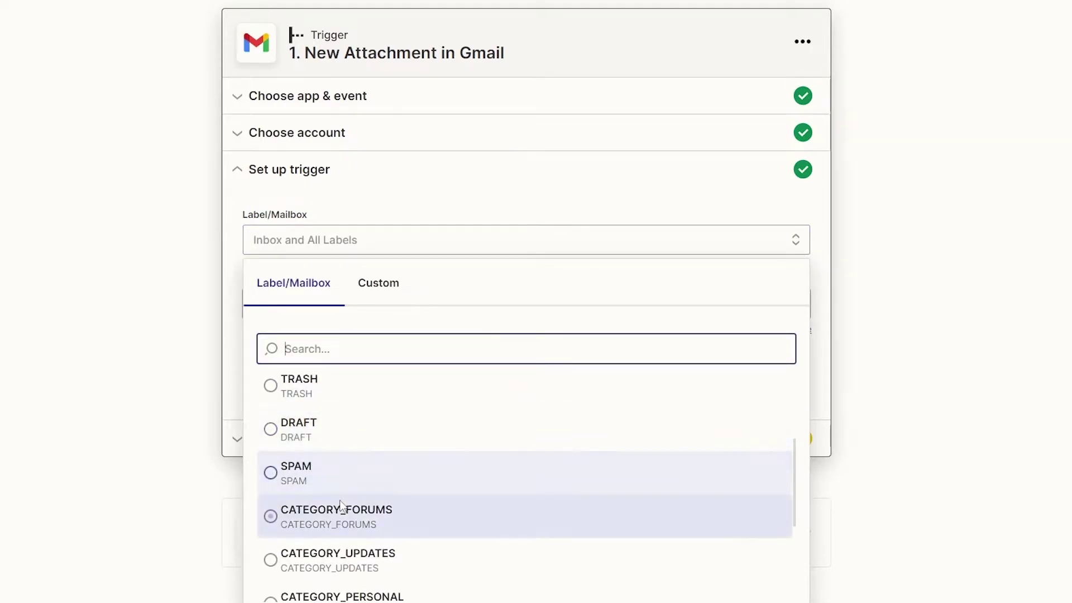
pyautogui.scroll(-3, 319, 525)
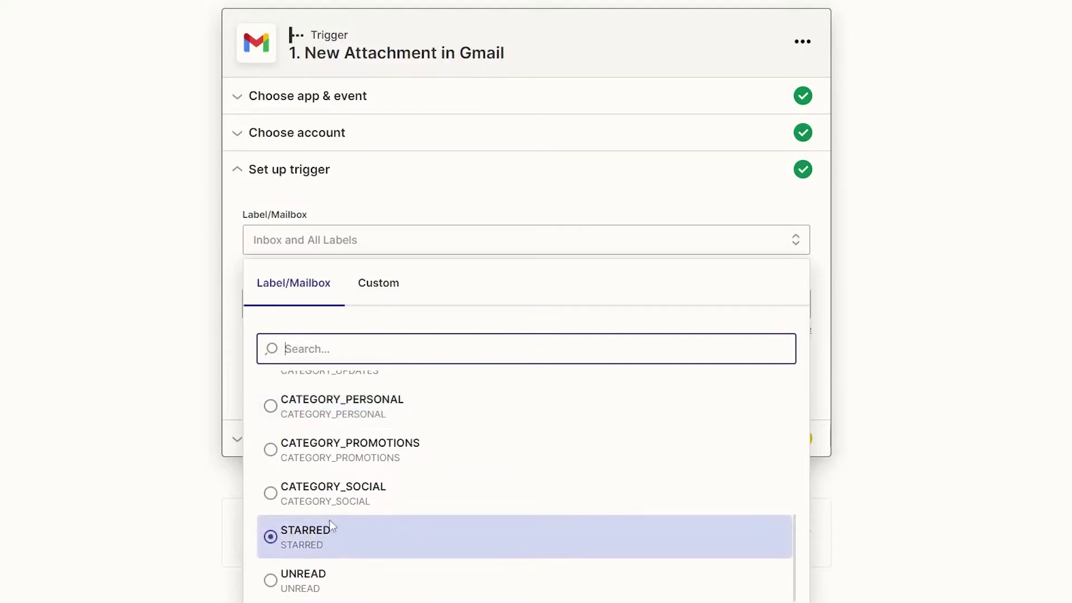
pyautogui.scroll(8, 318, 500)
pyautogui.scroll(2, 317, 442)
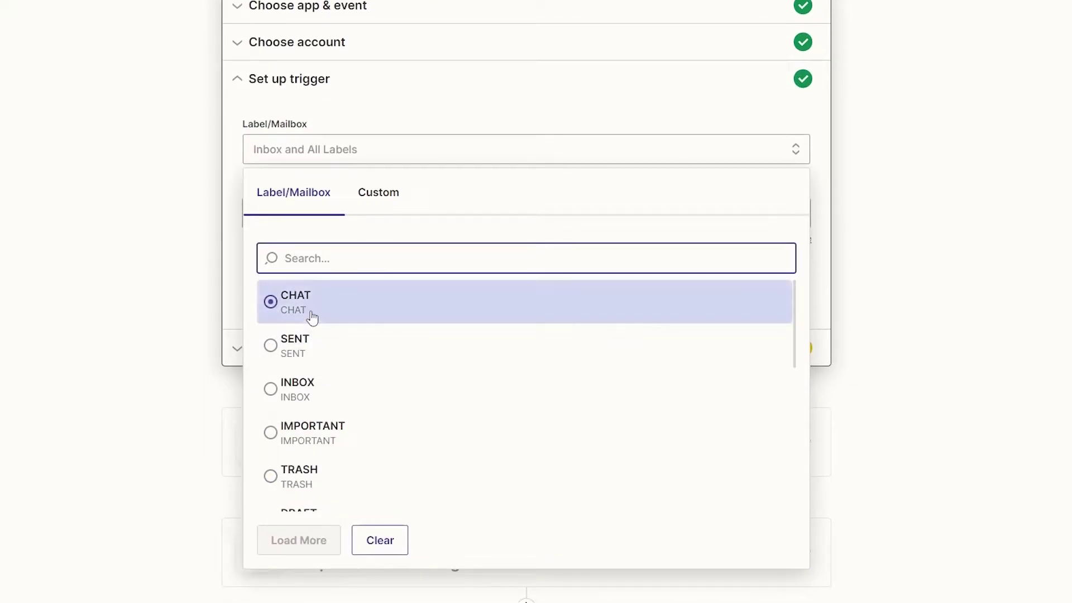
pyautogui.click(317, 306)
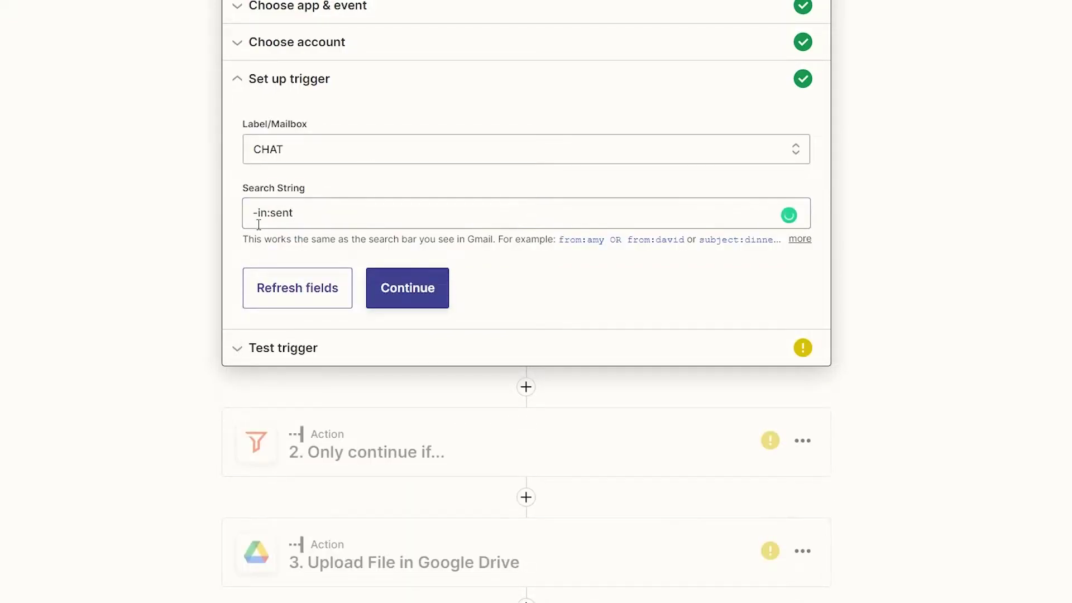
pyautogui.click(405, 288)
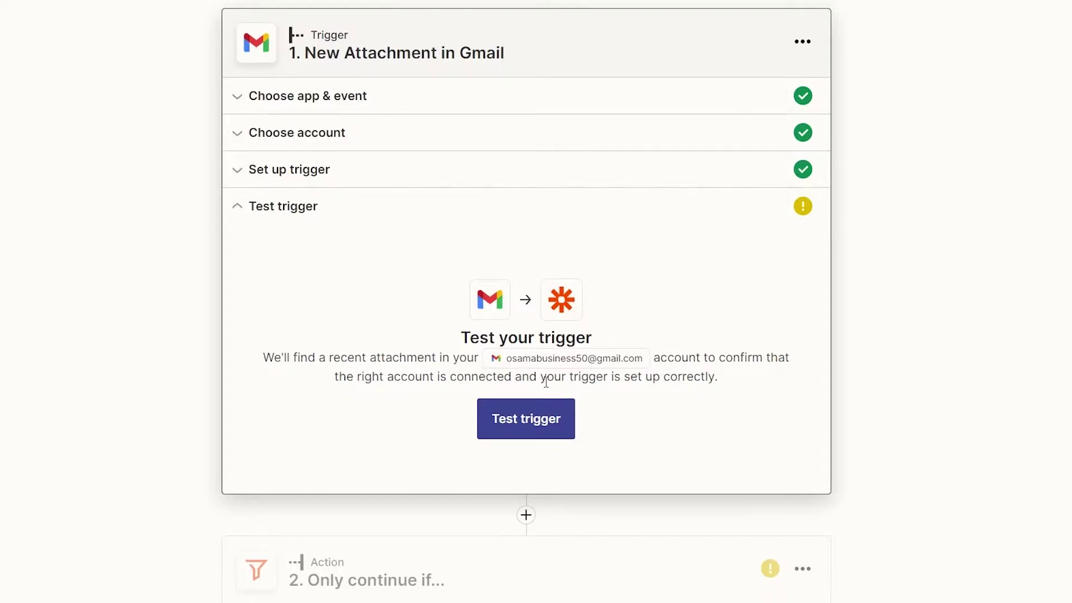
# - Try testing the Gmail trigger, skip the test, look over the example attachment data and continue to the filter
pyautogui.click(526, 429)
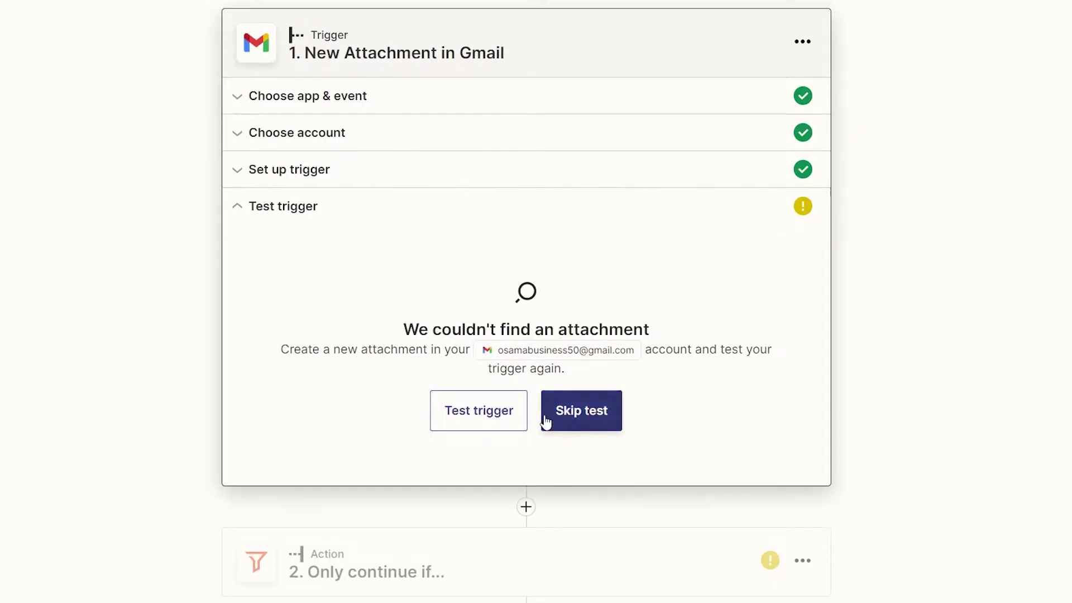
pyautogui.click(577, 416)
pyautogui.click(581, 311)
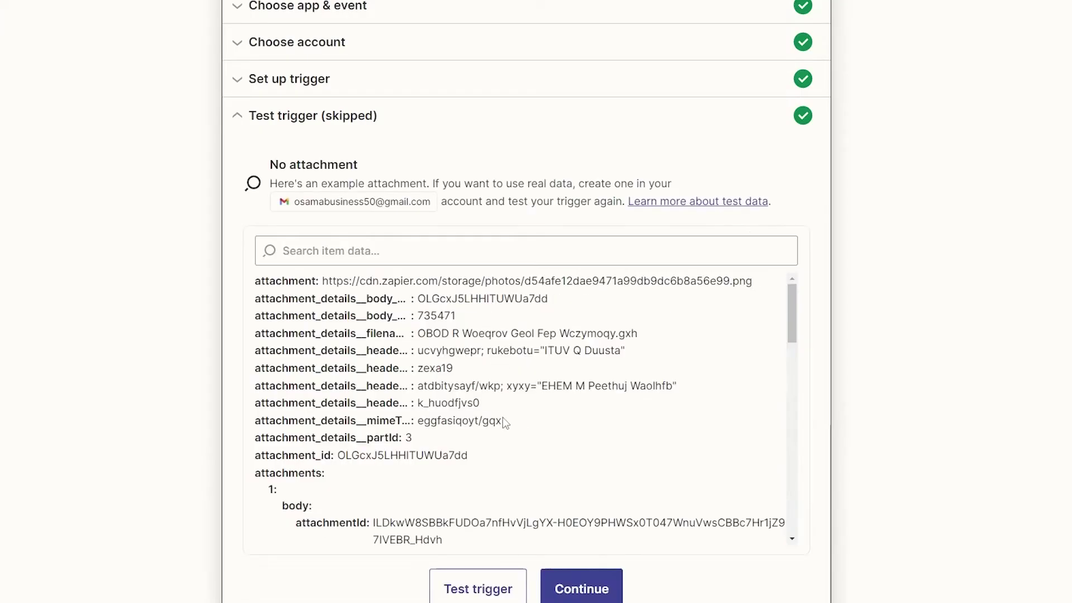
pyautogui.scroll(-3, 503, 417)
pyautogui.scroll(3, 503, 417)
pyautogui.scroll(-10, 433, 345)
pyautogui.scroll(-6, 433, 345)
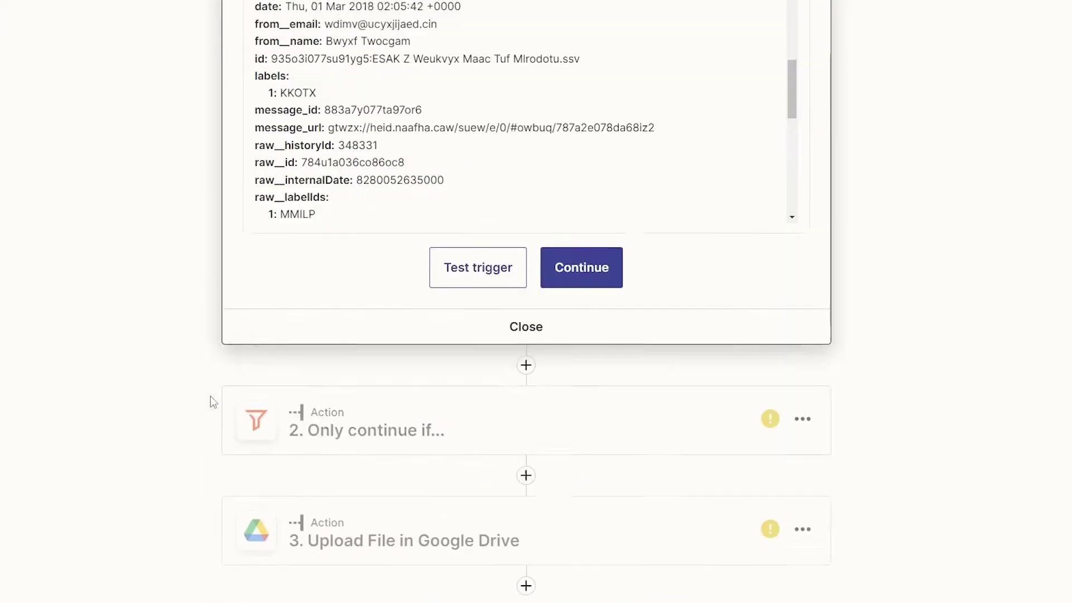
pyautogui.click(584, 243)
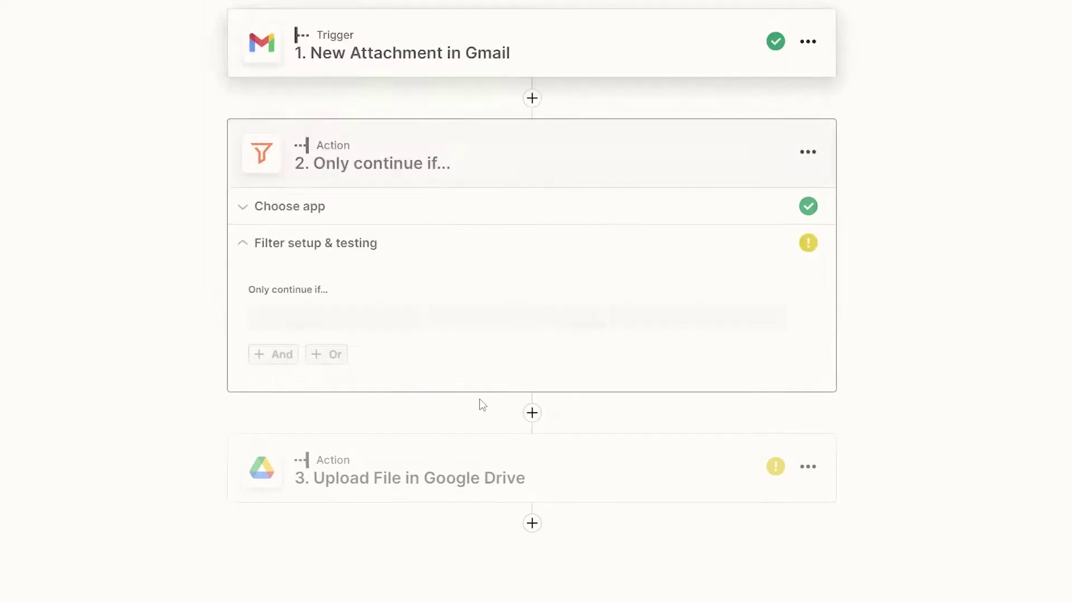
# - Set the filter condition on the attachment to (Text) Contains, leaving the comparison value empty
pyautogui.click(469, 326)
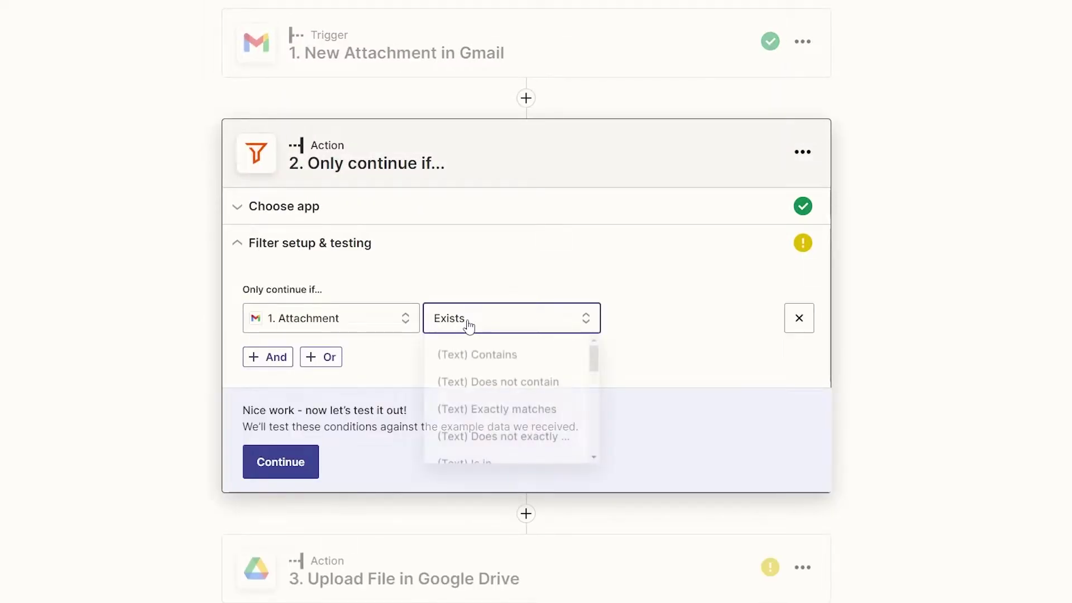
pyautogui.click(519, 369)
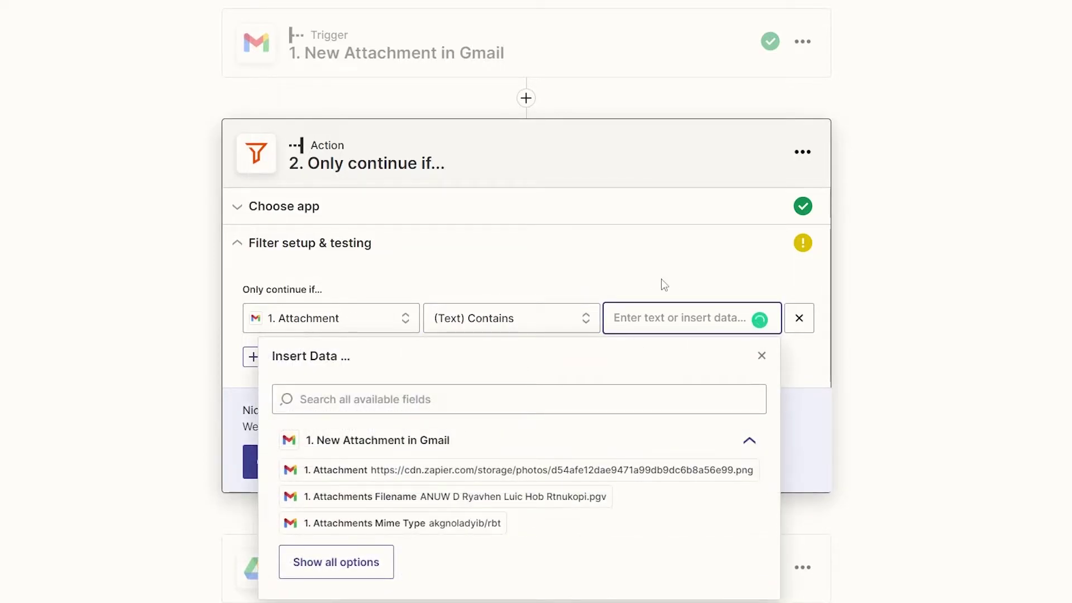
pyautogui.click(661, 280)
pyautogui.click(677, 317)
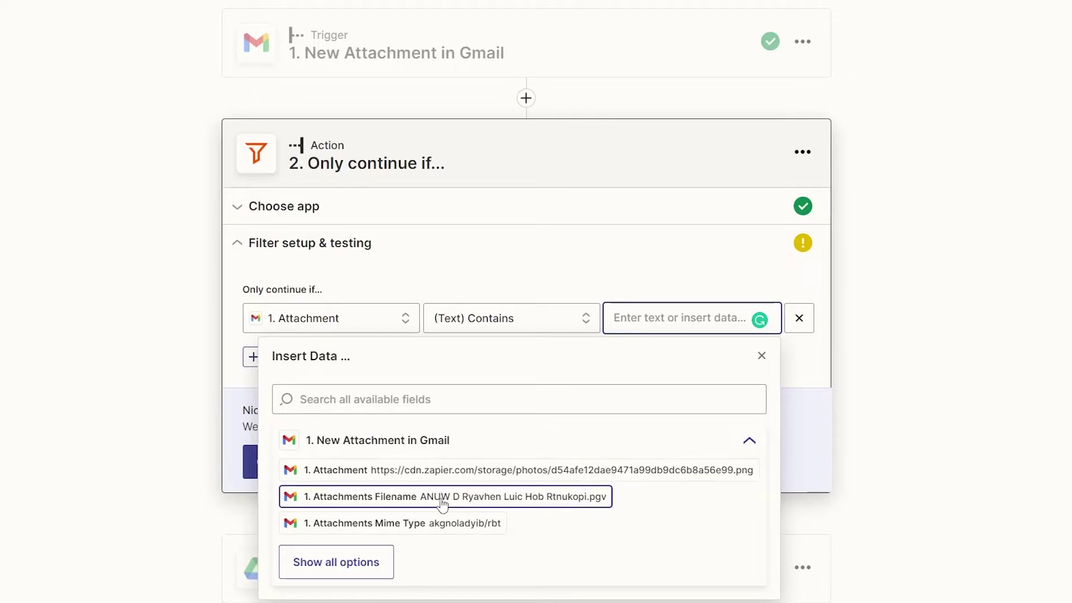
pyautogui.click(588, 292)
# - Test the filter condition against the example data and close the filter step
pyautogui.click(271, 462)
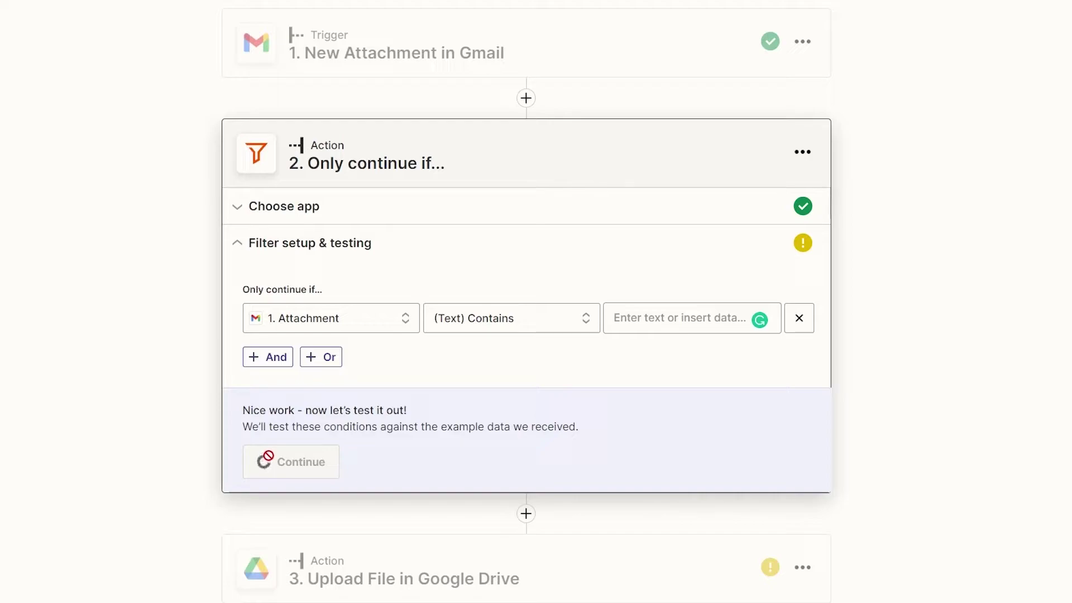
pyautogui.scroll(-1, 273, 459)
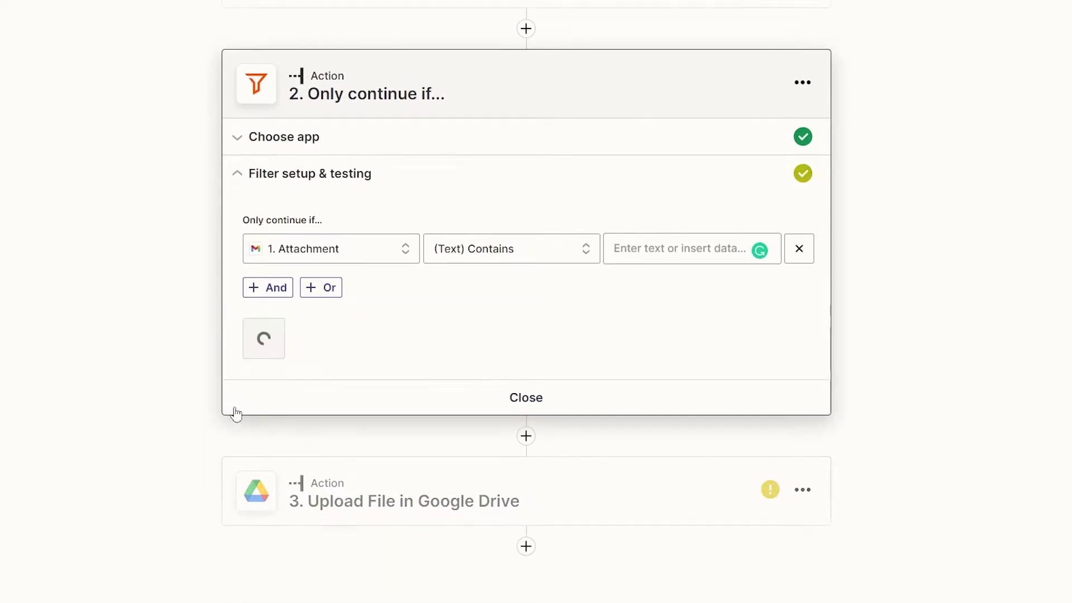
pyautogui.scroll(1, 179, 344)
pyautogui.scroll(-3, 271, 381)
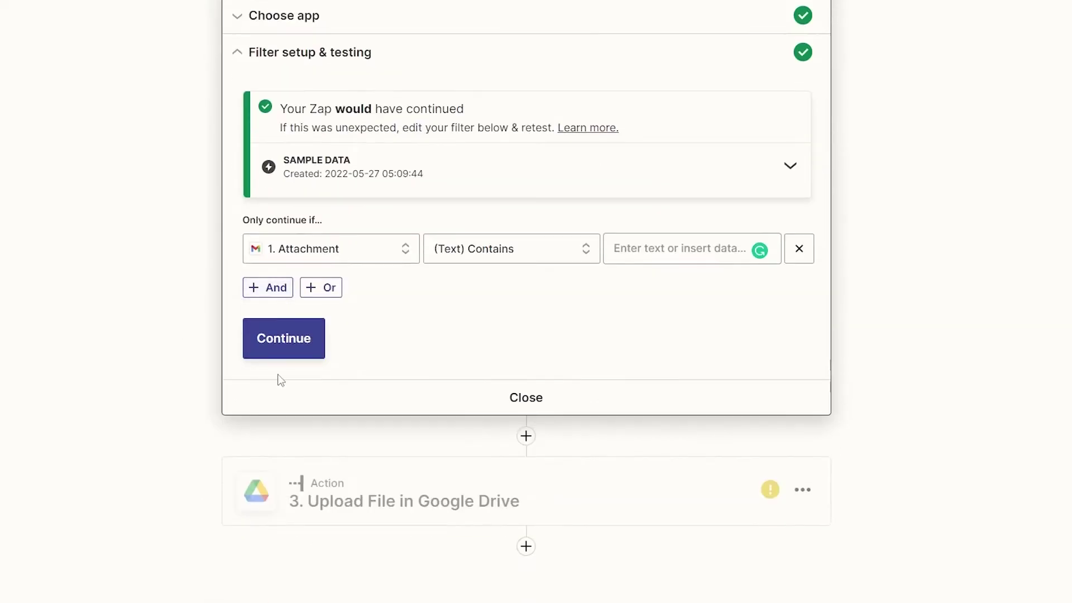
pyautogui.scroll(3, 577, 436)
pyautogui.scroll(-3, 575, 488)
pyautogui.click(521, 411)
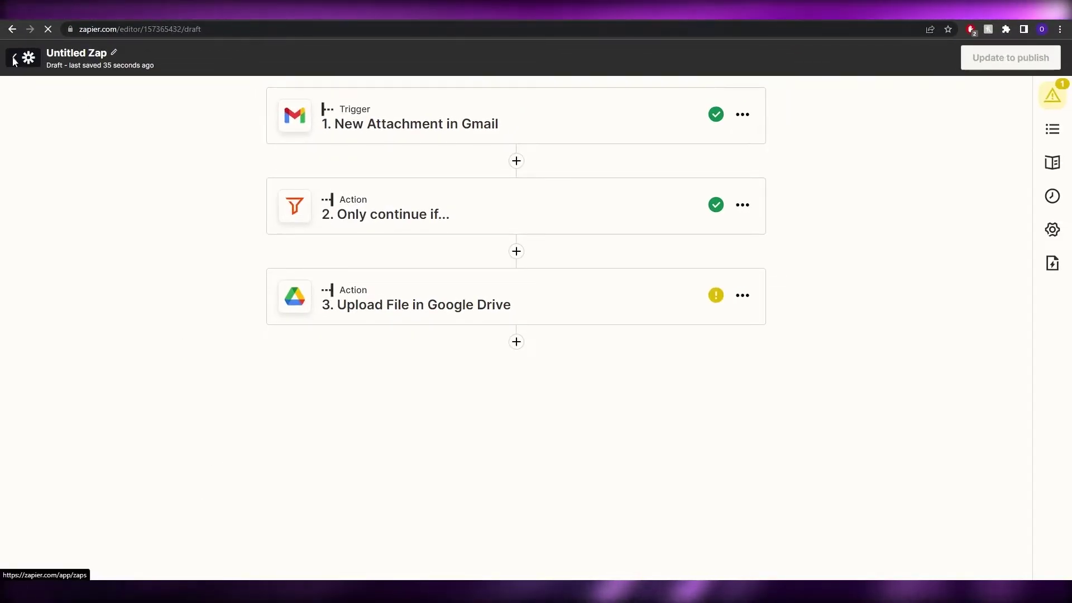
# - Return to the Zaps list and create a new Zap triggered by New File in Folder in Google Drive
pyautogui.click(15, 58)
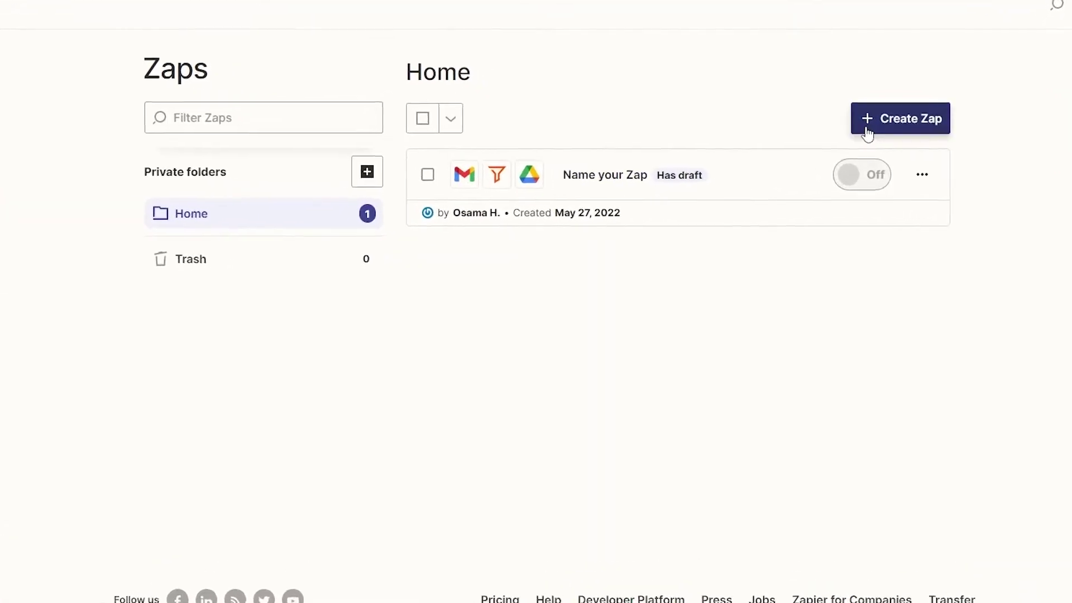
pyautogui.click(867, 132)
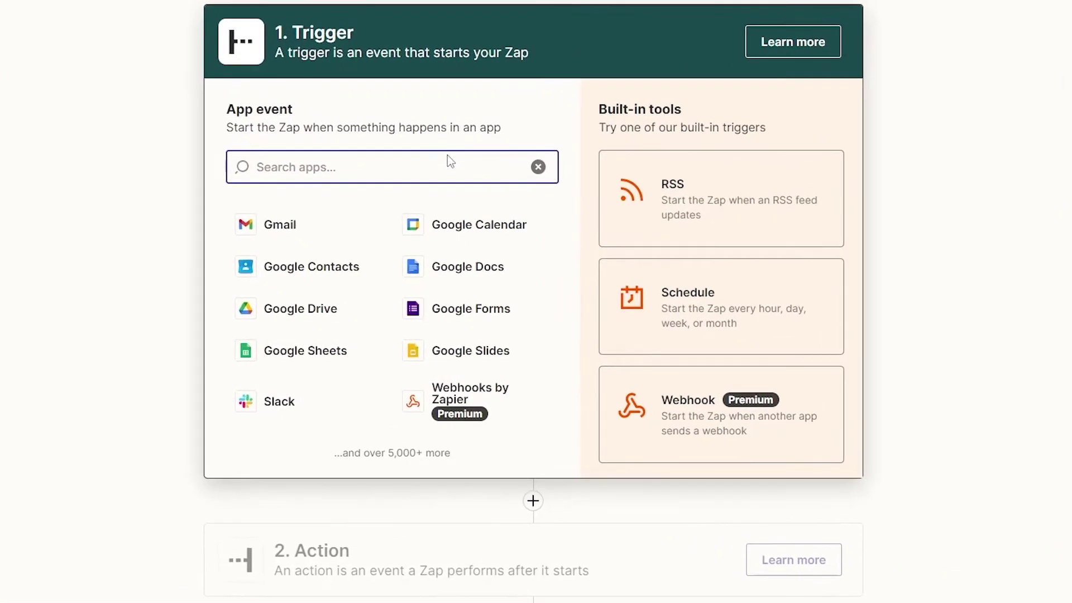
pyautogui.click(302, 315)
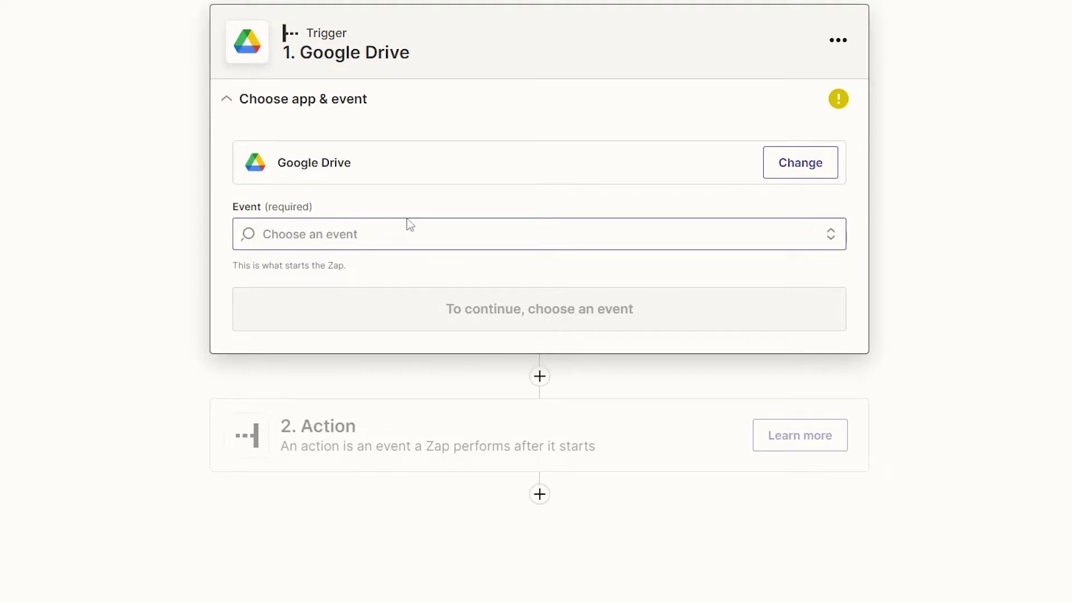
pyautogui.click(378, 234)
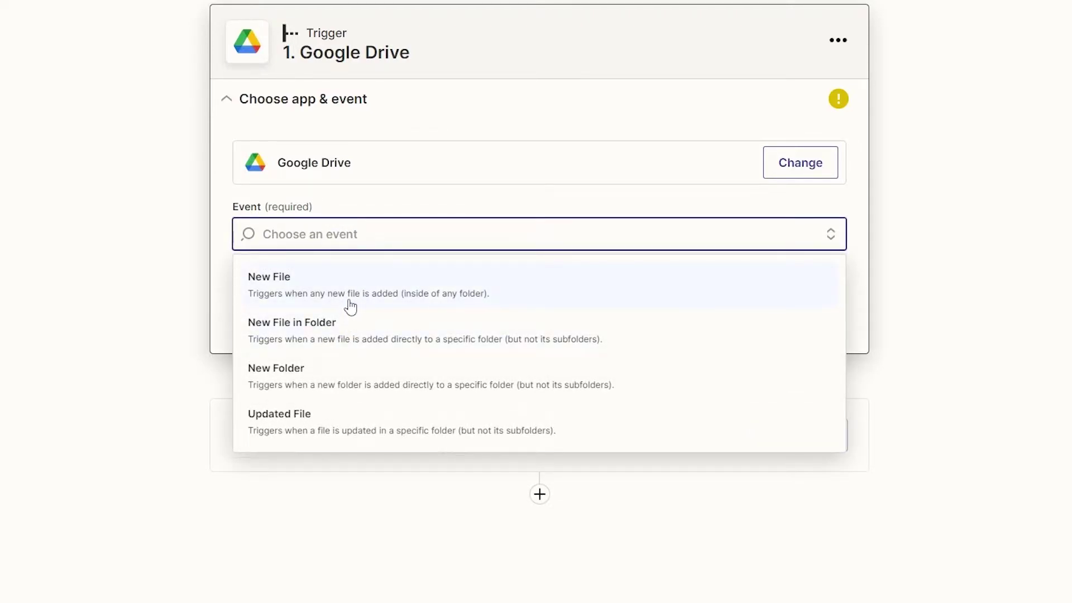
pyautogui.click(346, 339)
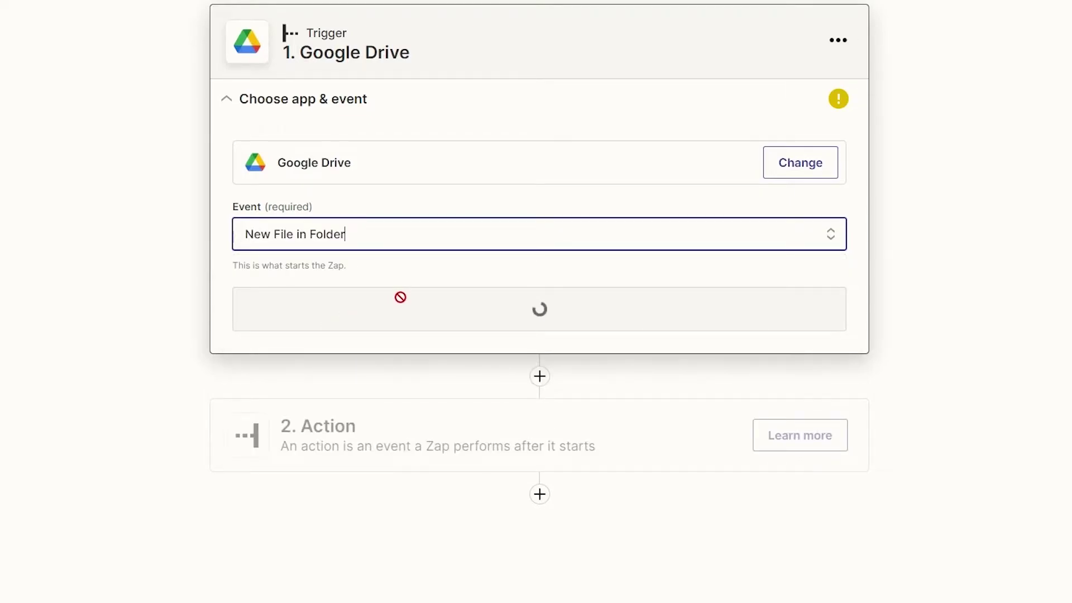
pyautogui.click(514, 307)
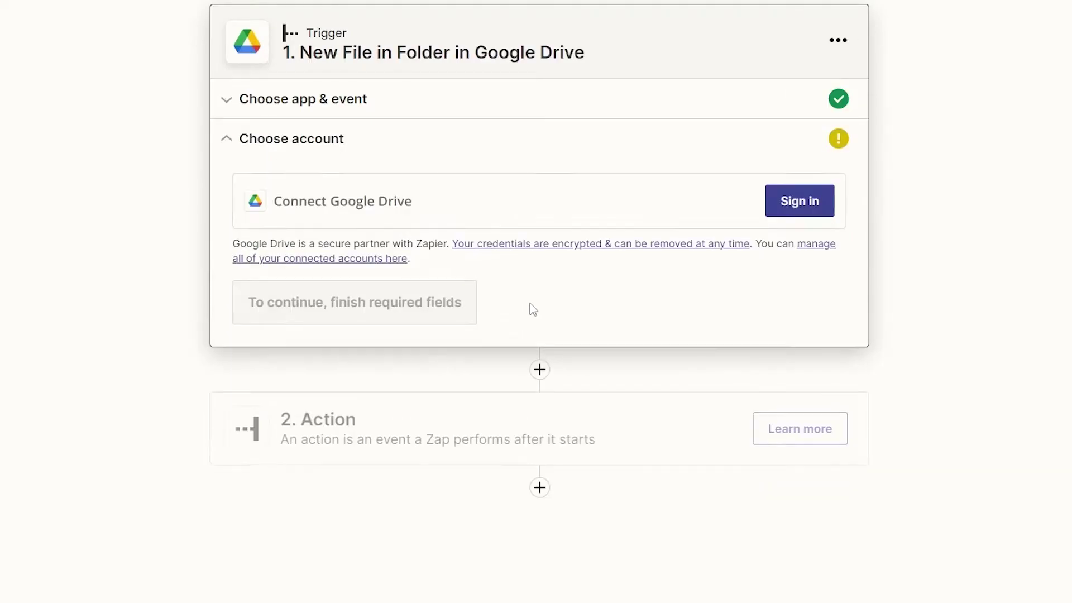
# - Connect the Google Drive account to the trigger and continue to the trigger setup
pyautogui.click(825, 208)
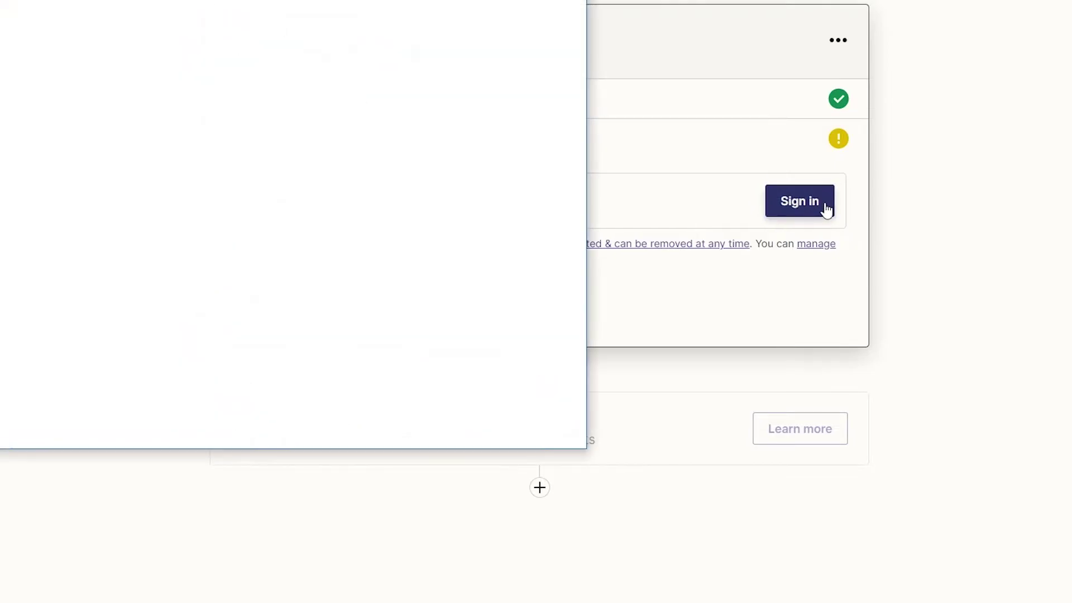
pyautogui.click(307, 379)
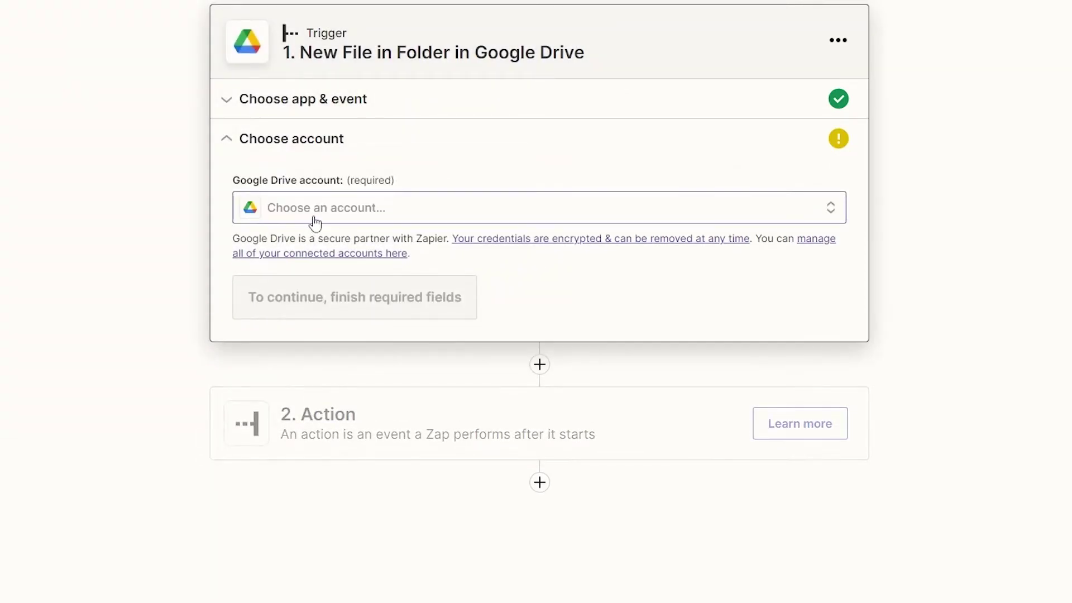
pyautogui.click(313, 217)
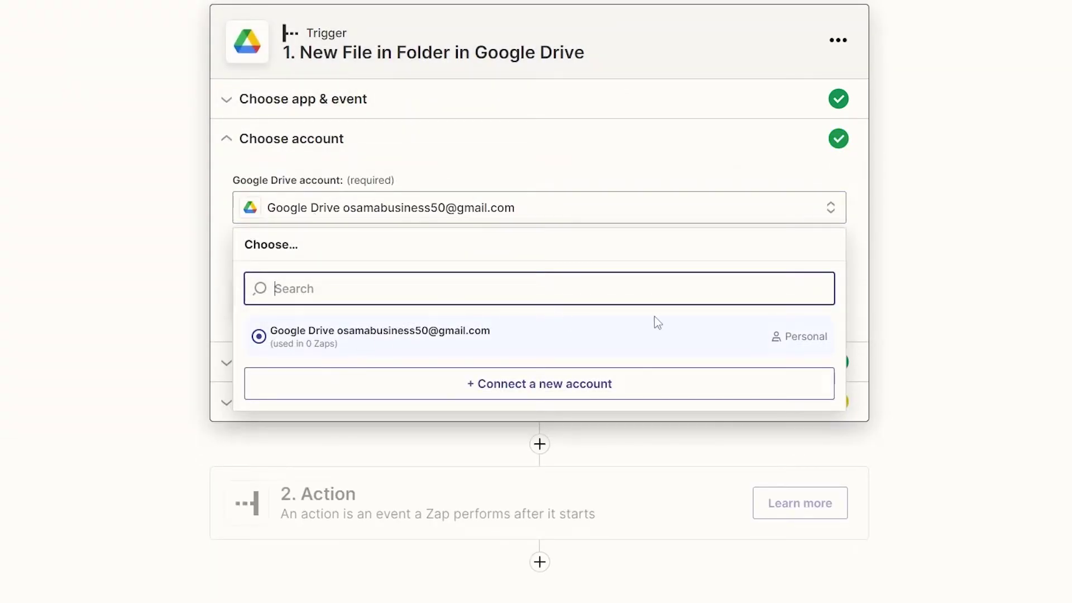
pyautogui.click(969, 246)
pyautogui.click(273, 308)
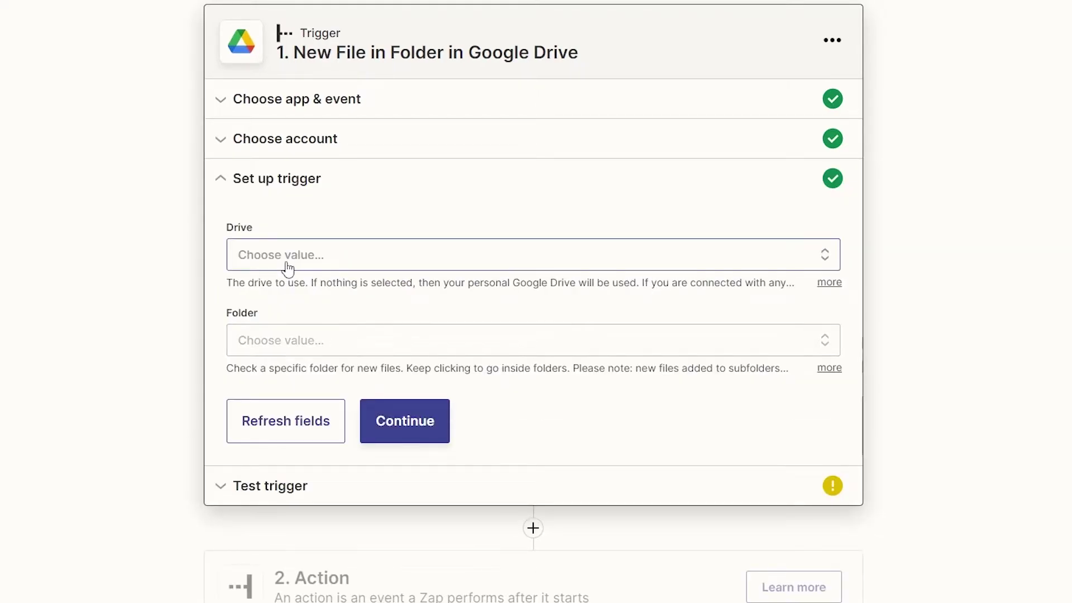
# - Set the trigger's drive to My Google Drive
pyautogui.click(288, 268)
pyautogui.scroll(-1, 335, 388)
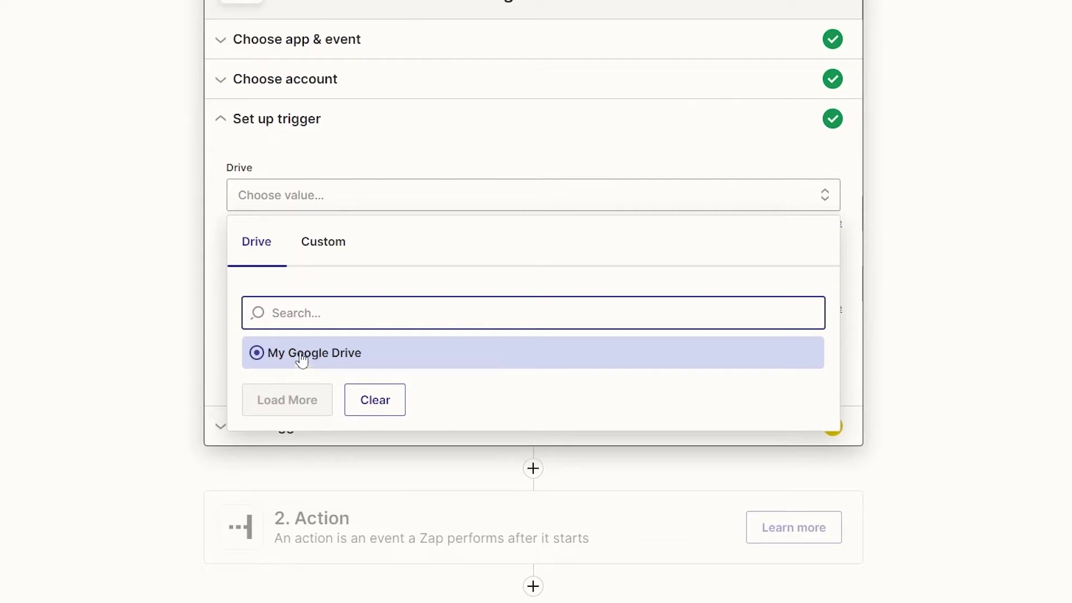
pyautogui.click(323, 253)
pyautogui.click(265, 249)
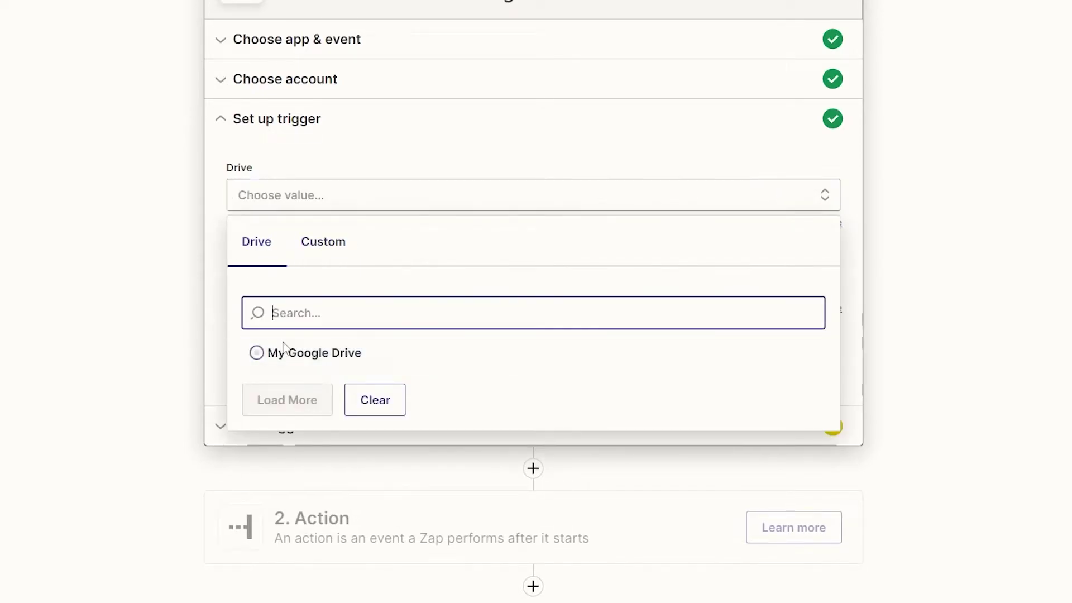
pyautogui.click(286, 362)
# - Choose the folder whose name ends in "voices" as the trigger's folder, continue and test the trigger
pyautogui.click(289, 292)
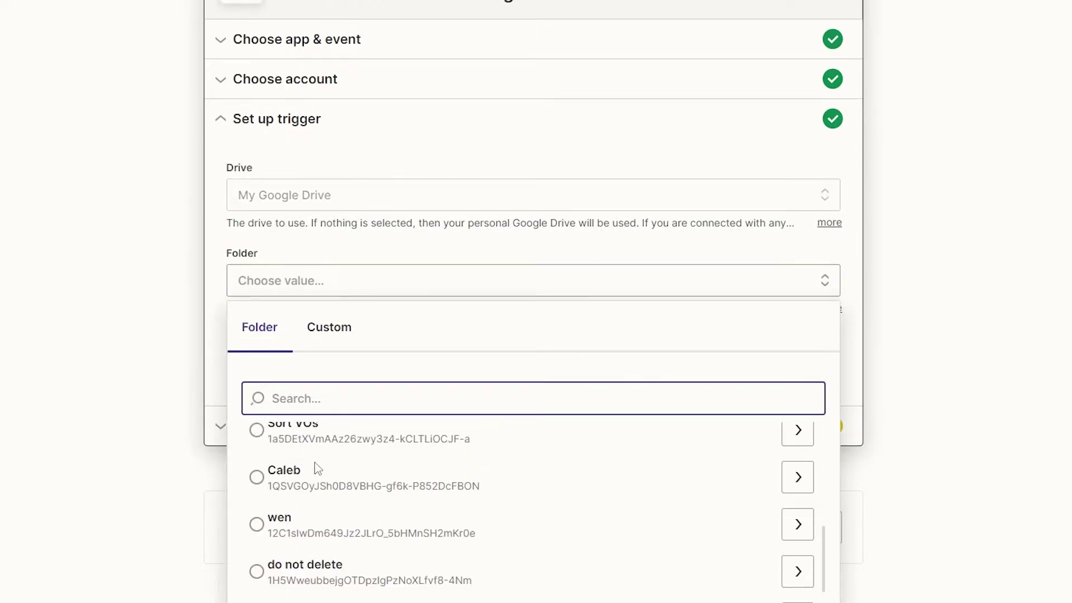
pyautogui.scroll(-5, 318, 503)
pyautogui.scroll(-5, 335, 559)
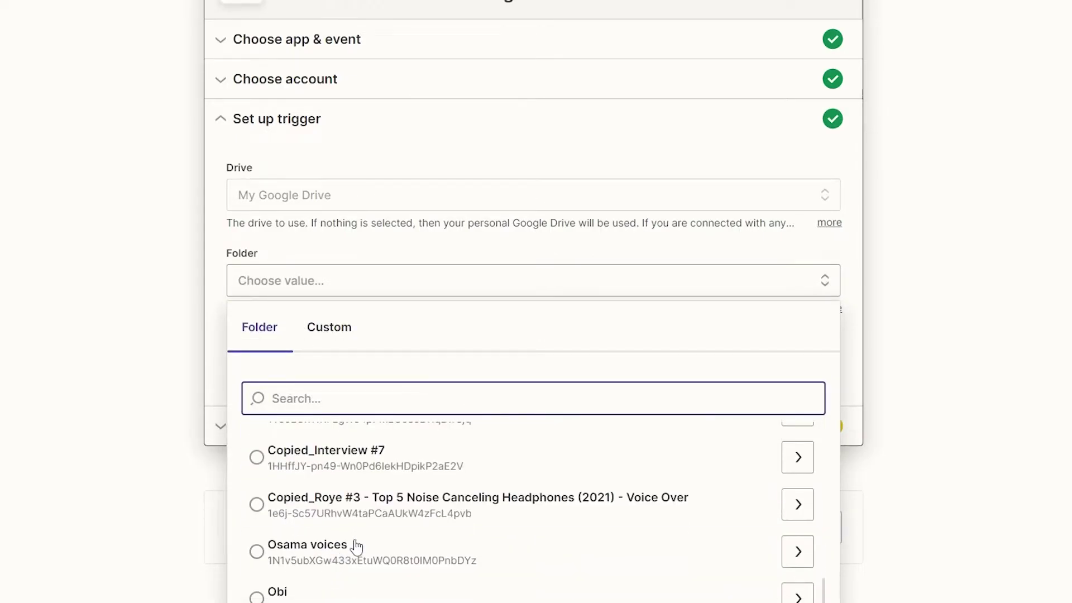
pyautogui.scroll(-2, 342, 492)
pyautogui.click(338, 456)
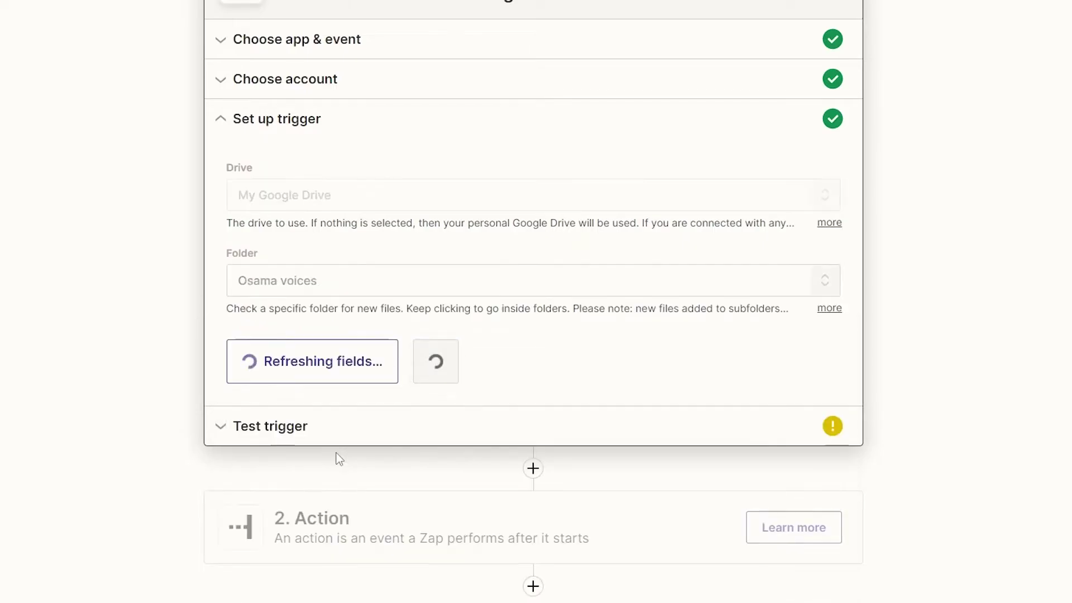
pyautogui.click(413, 379)
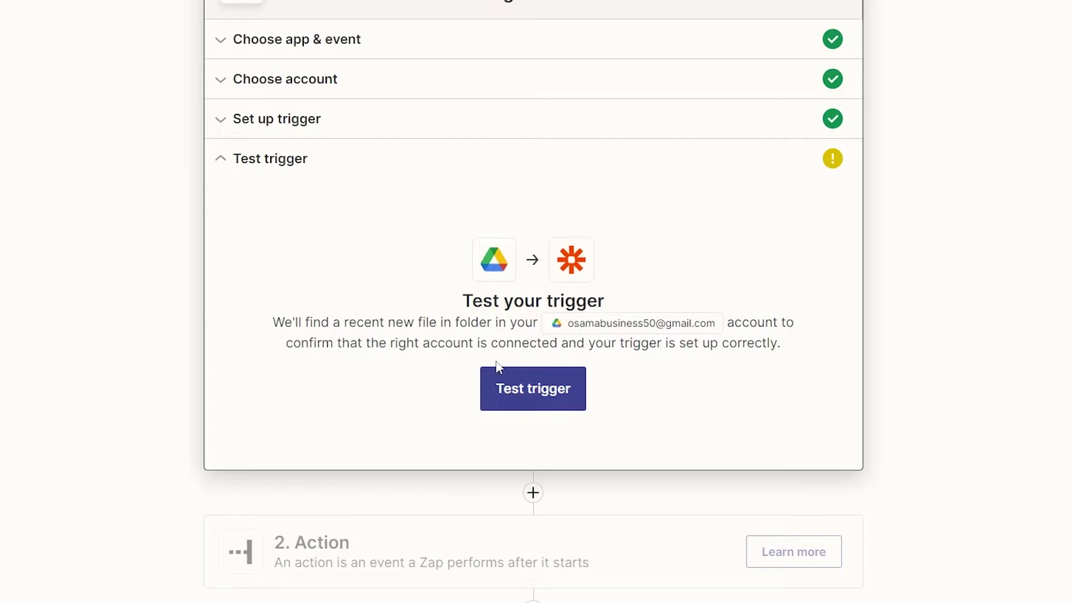
pyautogui.click(519, 396)
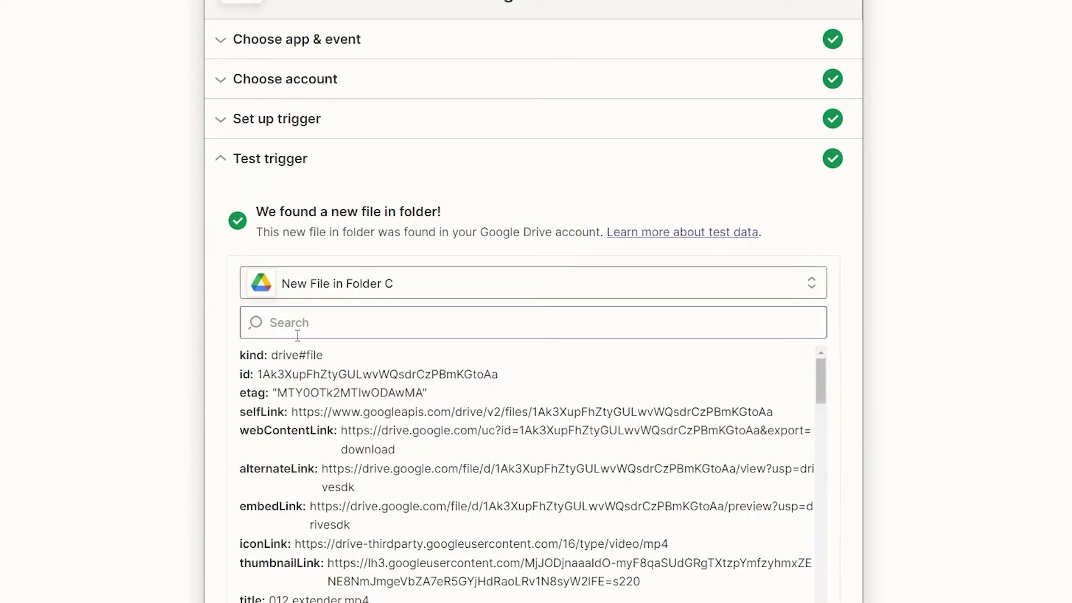
# - Continue past the trigger test and fill the Gmail action's To entries with the recipient's email address and "file uploaded"
pyautogui.scroll(-5, 353, 290)
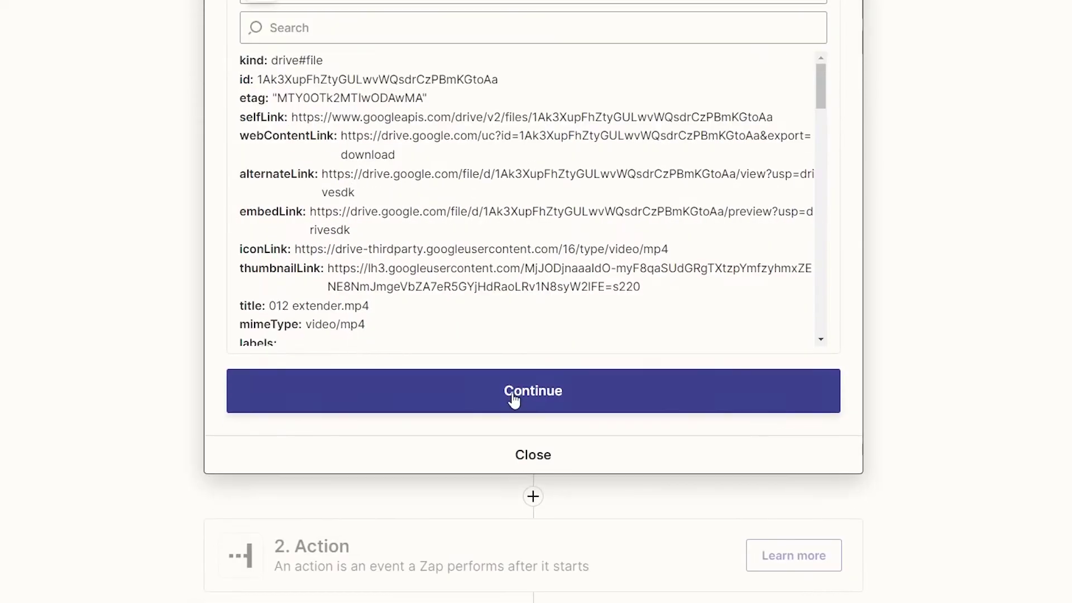
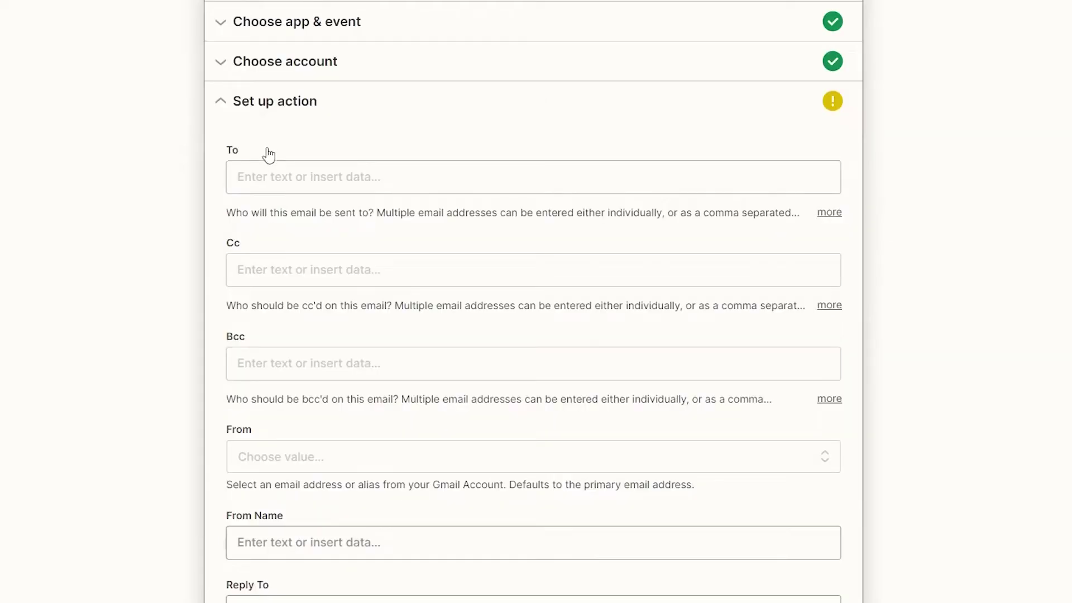
pyautogui.click(272, 175)
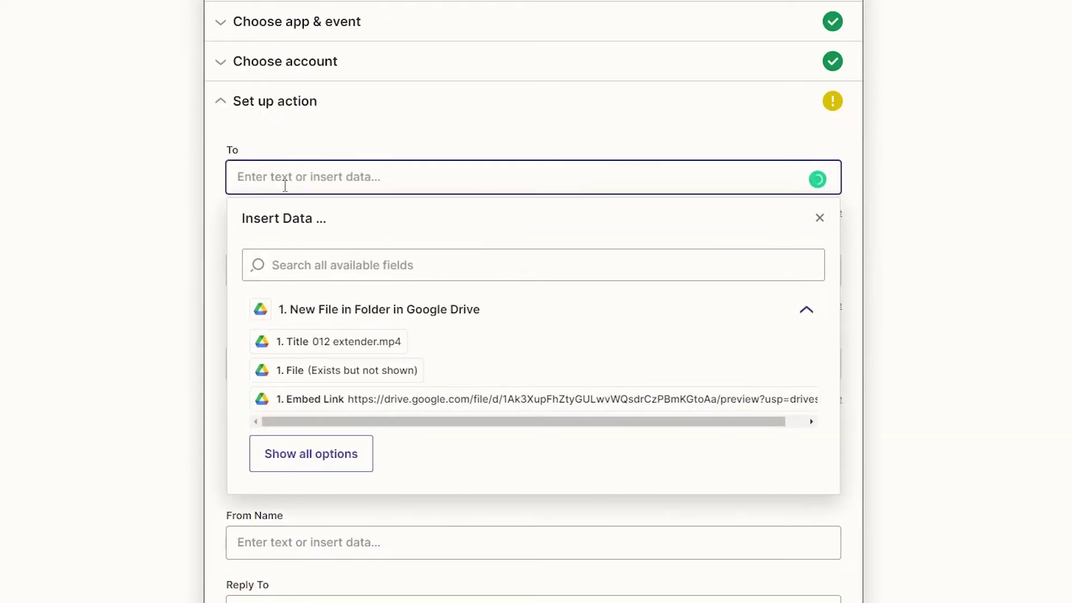
pyautogui.hotkey('ctrl', 'v')
pyautogui.click(266, 220)
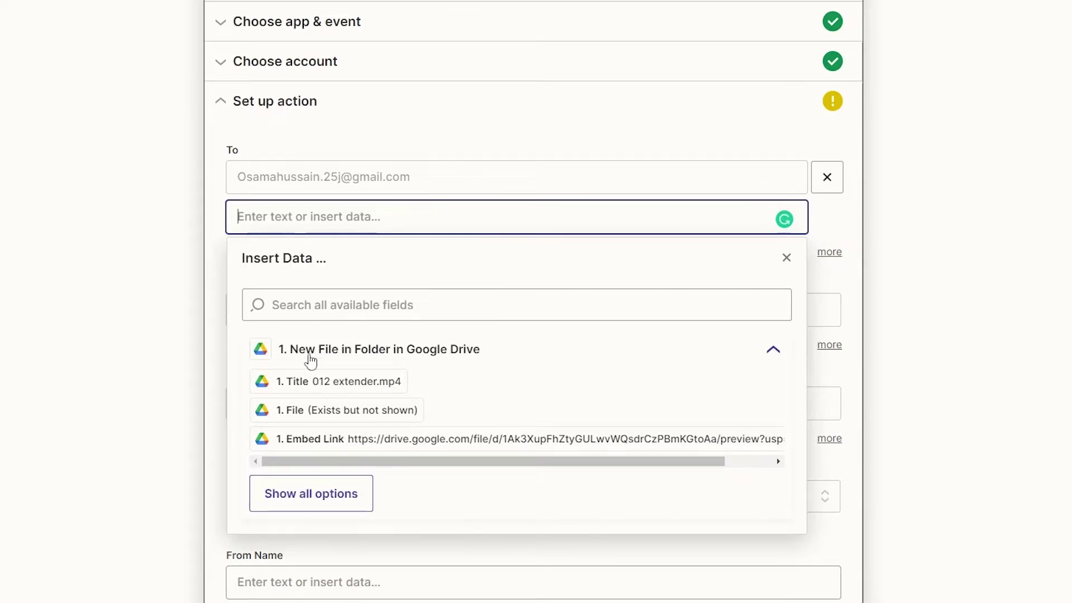
pyautogui.click(349, 362)
pyautogui.write('file uploaded')
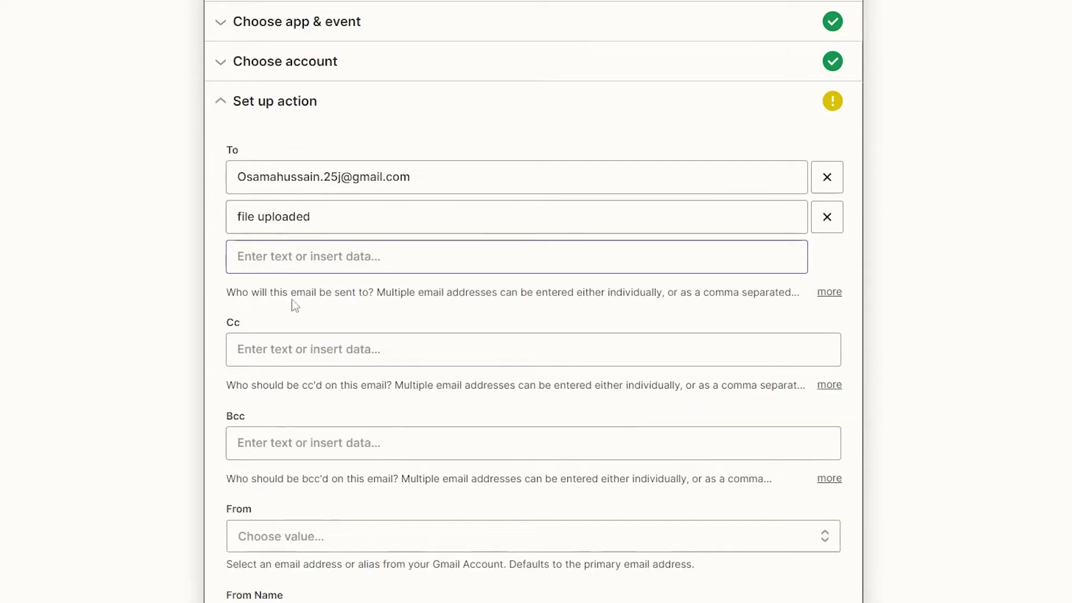
# - Set the email's sender address and sender name, the subject "Upload to drive" and the body "a file has been uploaded"
pyautogui.scroll(-3, 300, 335)
pyautogui.click(282, 340)
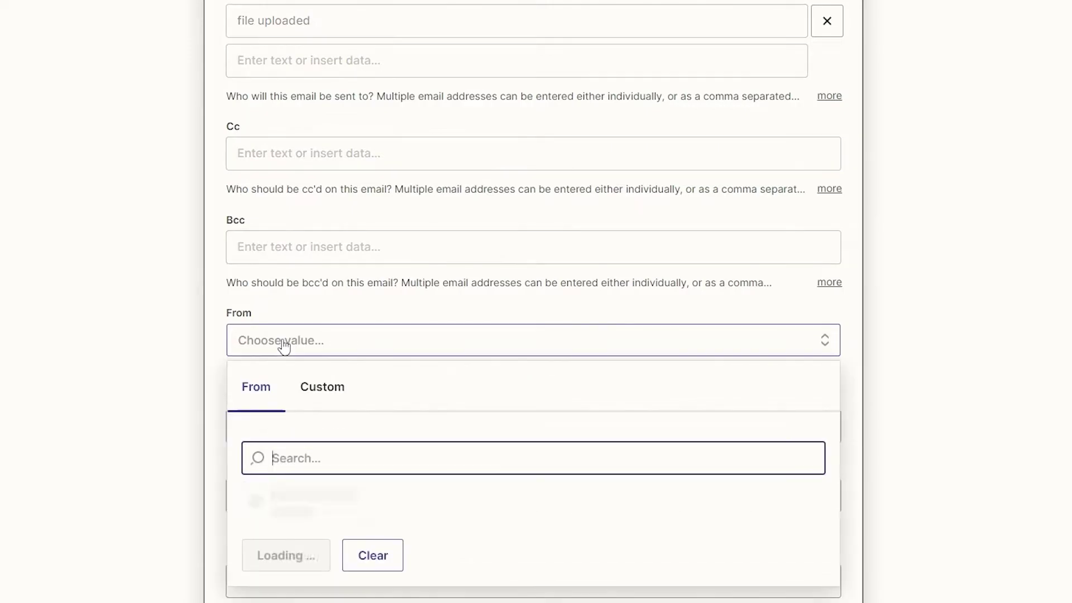
pyautogui.click(326, 512)
pyautogui.click(287, 432)
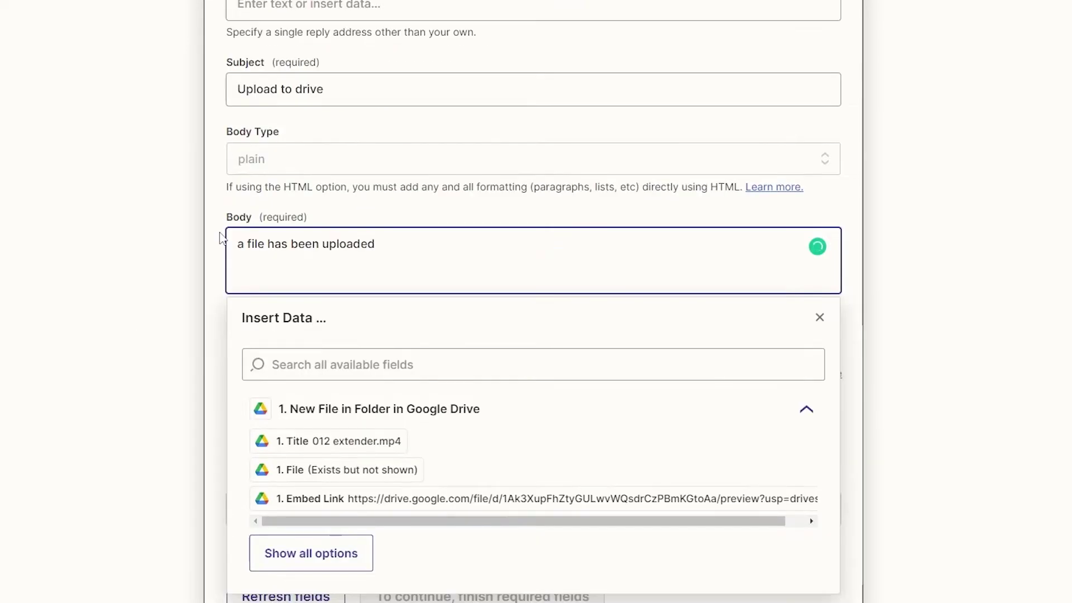
pyautogui.click(220, 237)
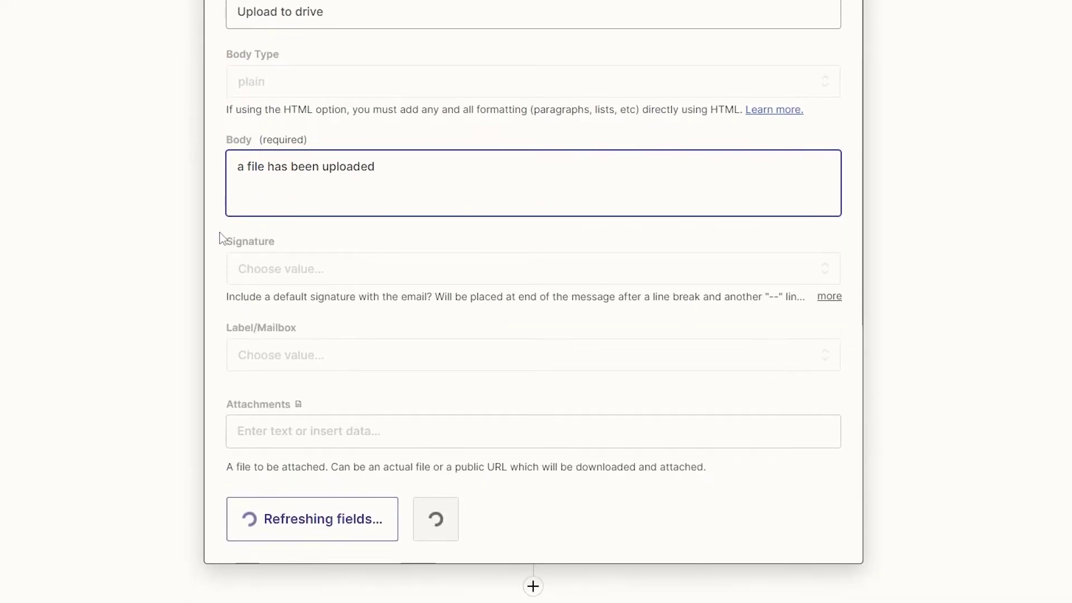
pyautogui.click(324, 281)
pyautogui.click(224, 261)
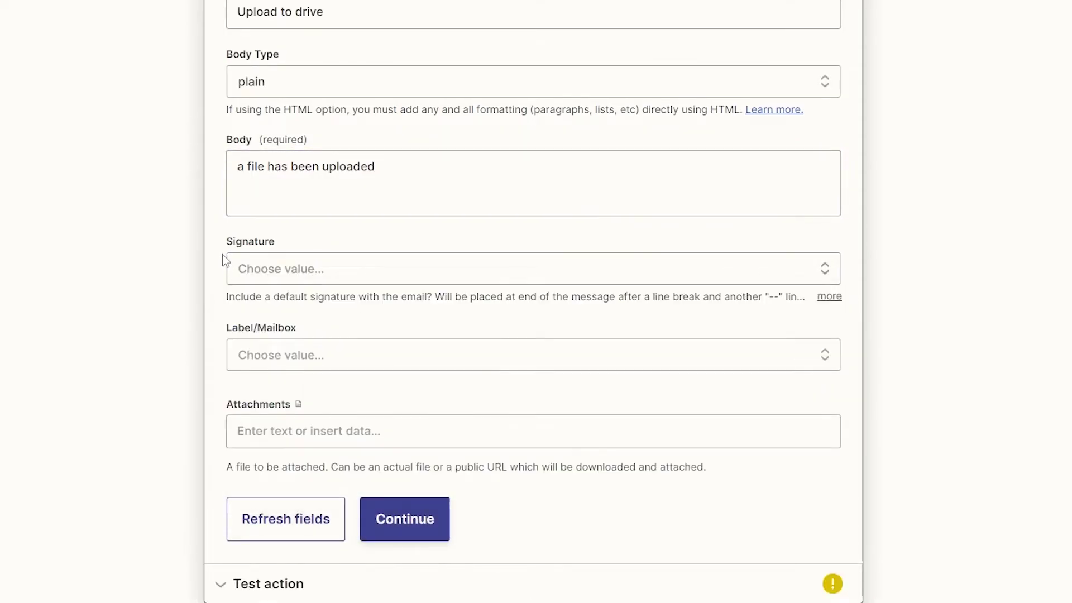
pyautogui.scroll(-1, 224, 260)
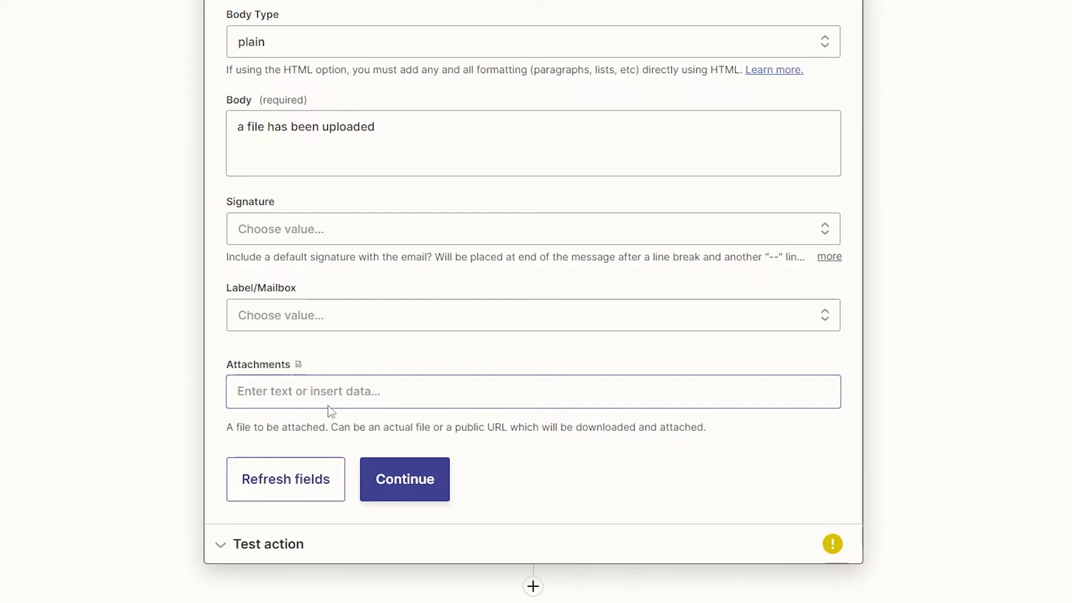
# - Continue to the Gmail action's test and send the test email for review
pyautogui.click(397, 494)
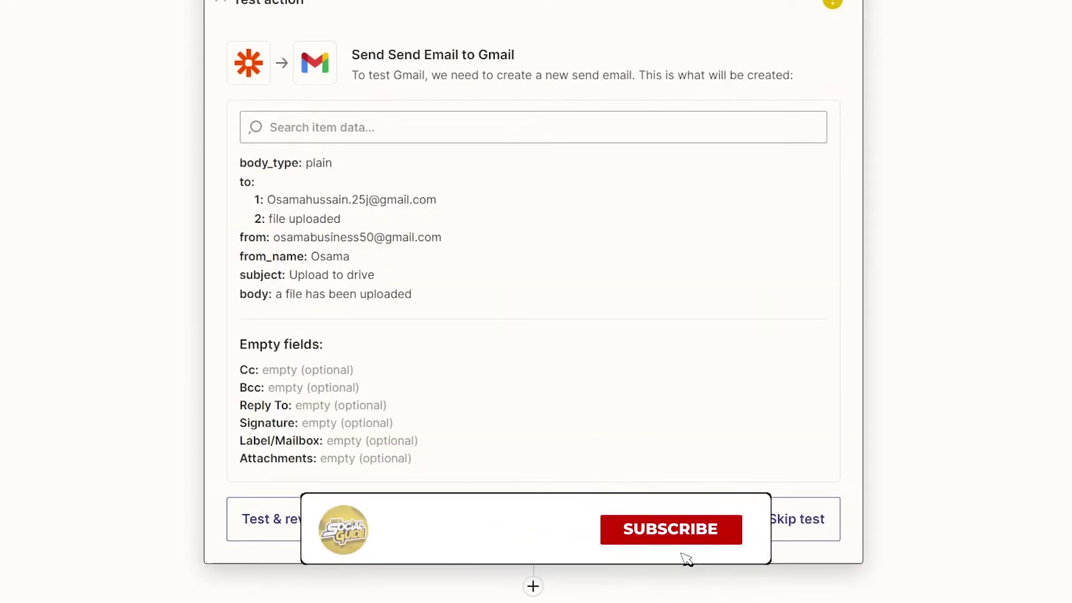
pyautogui.click(263, 518)
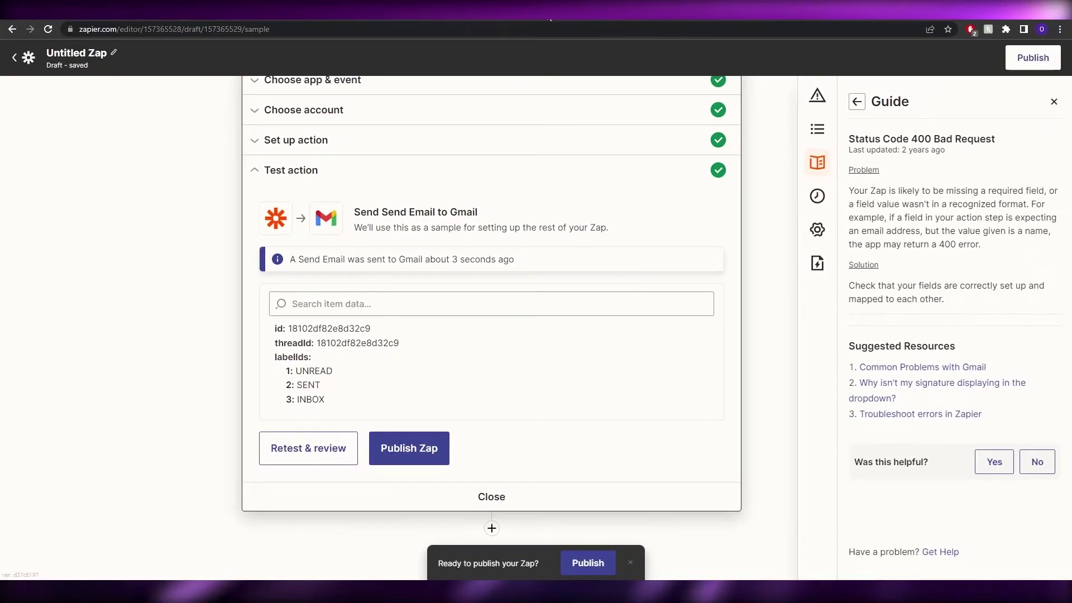
pyautogui.click(550, 18)
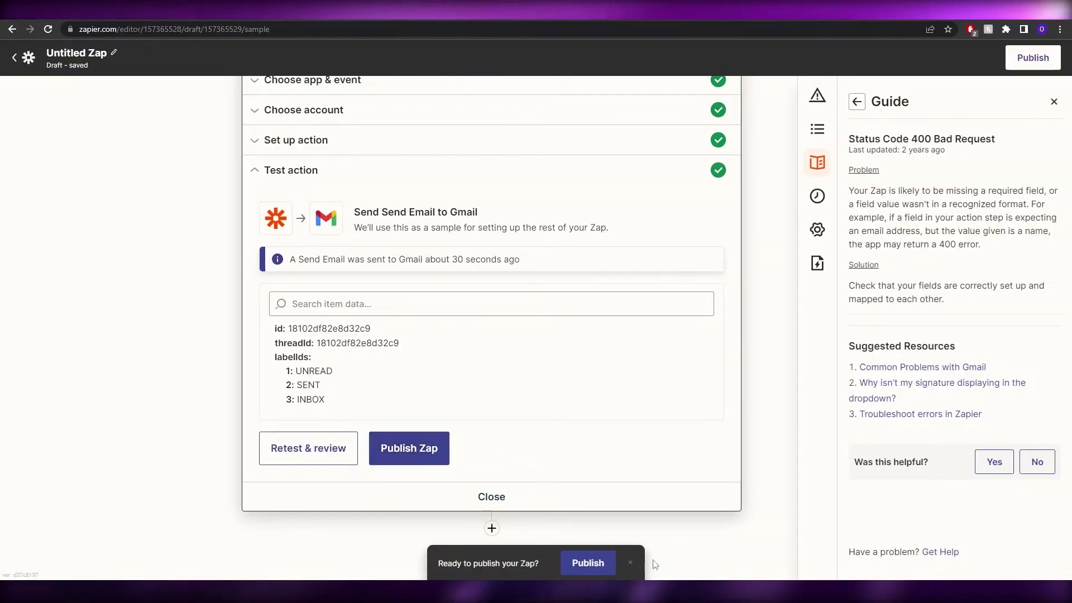
# - Leave the Zap editor and discard the unpublished Google Drive to Gmail draft
pyautogui.scroll(3, 672, 485)
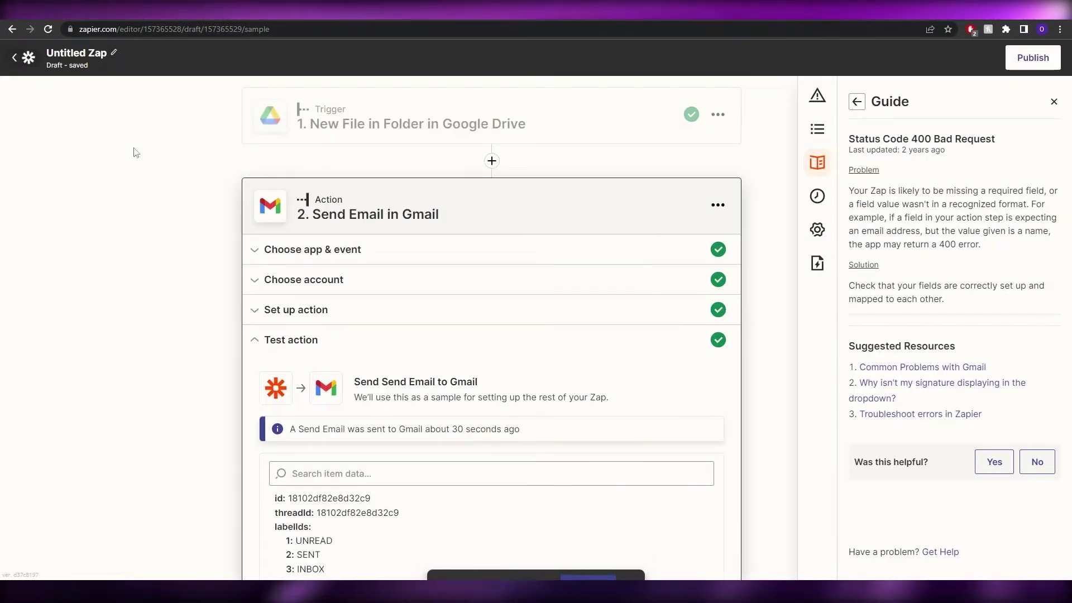
pyautogui.click(15, 57)
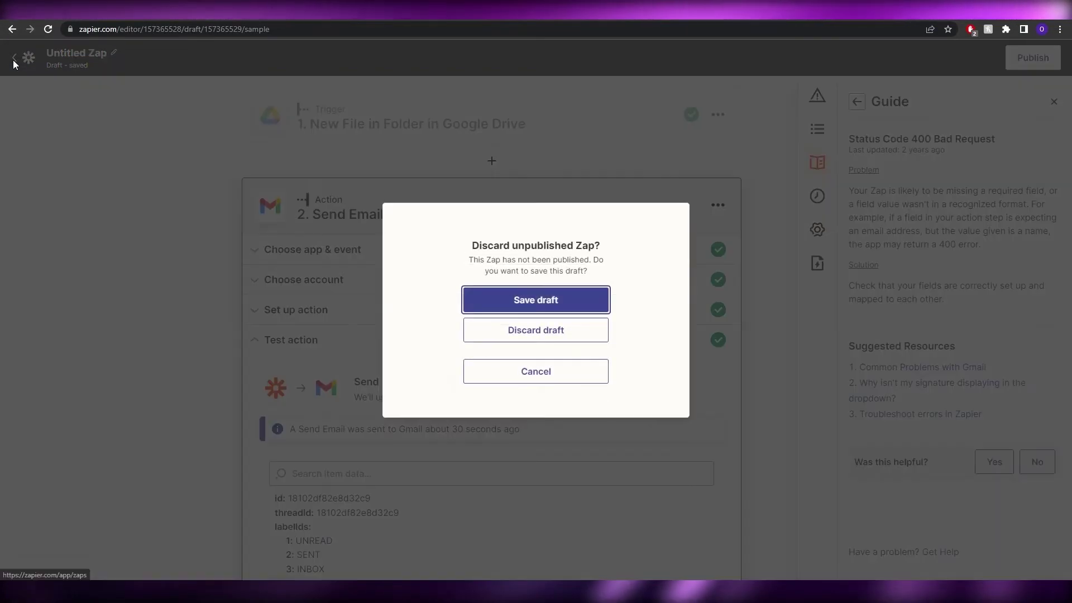
pyautogui.click(538, 334)
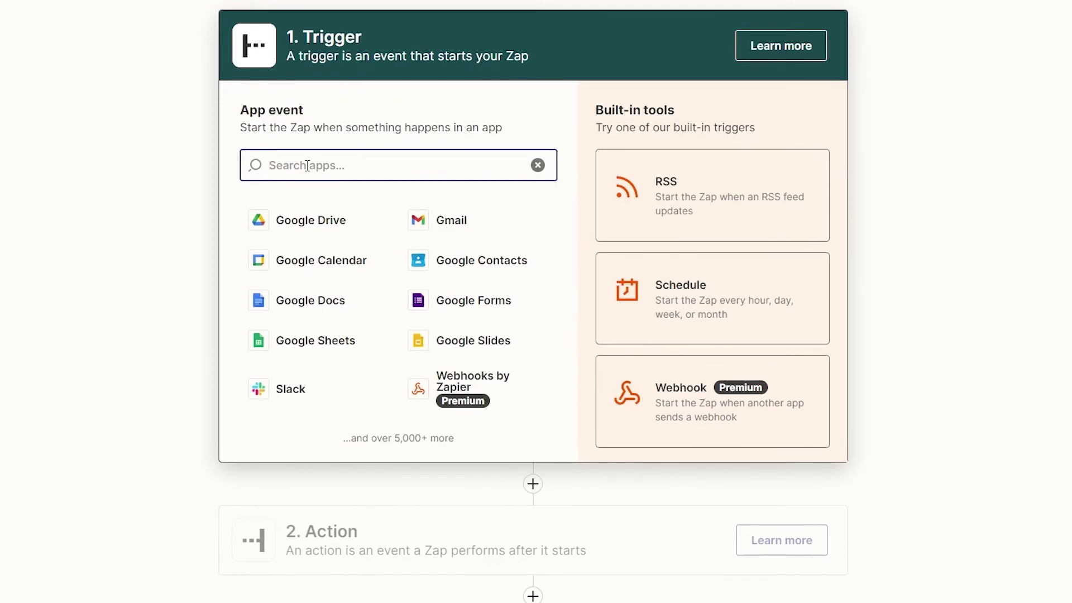
# - Choose HubSpot as the new Zap's trigger app with the New Contact event and continue
pyautogui.write('hubspo')
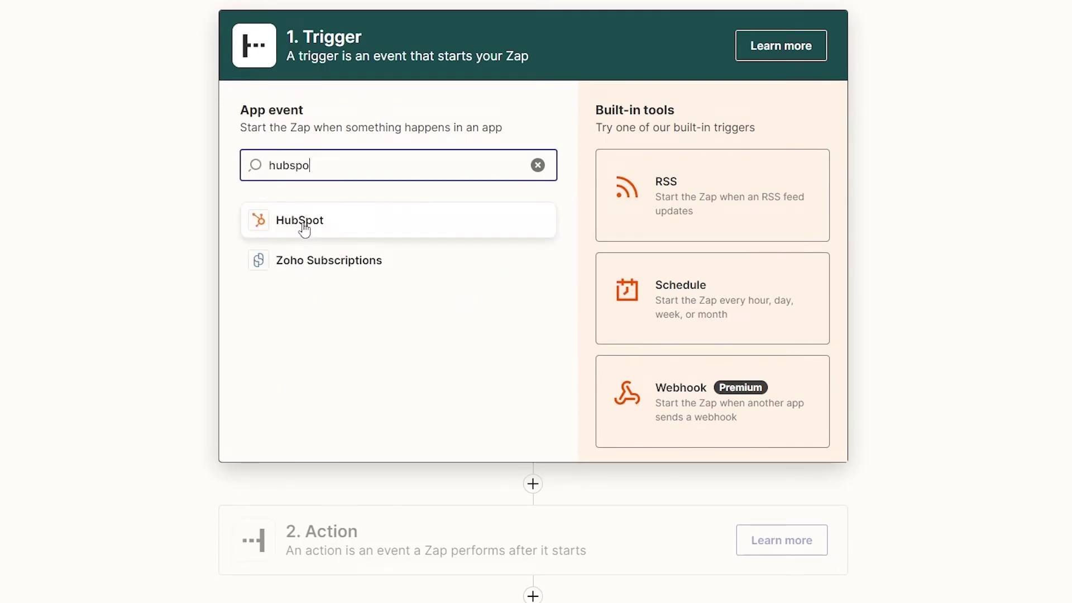
pyautogui.click(310, 222)
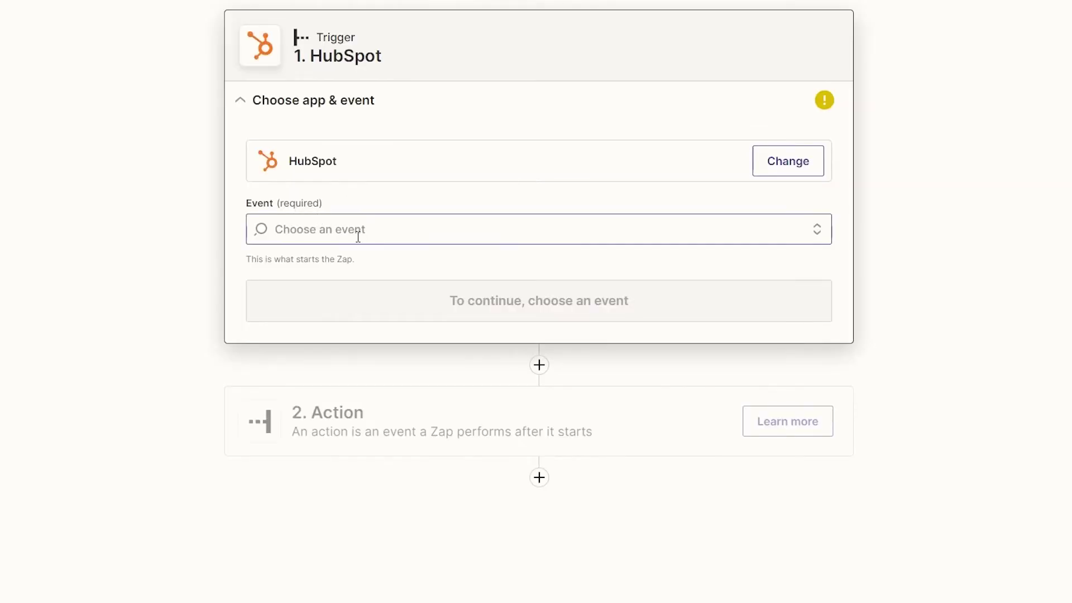
pyautogui.click(349, 234)
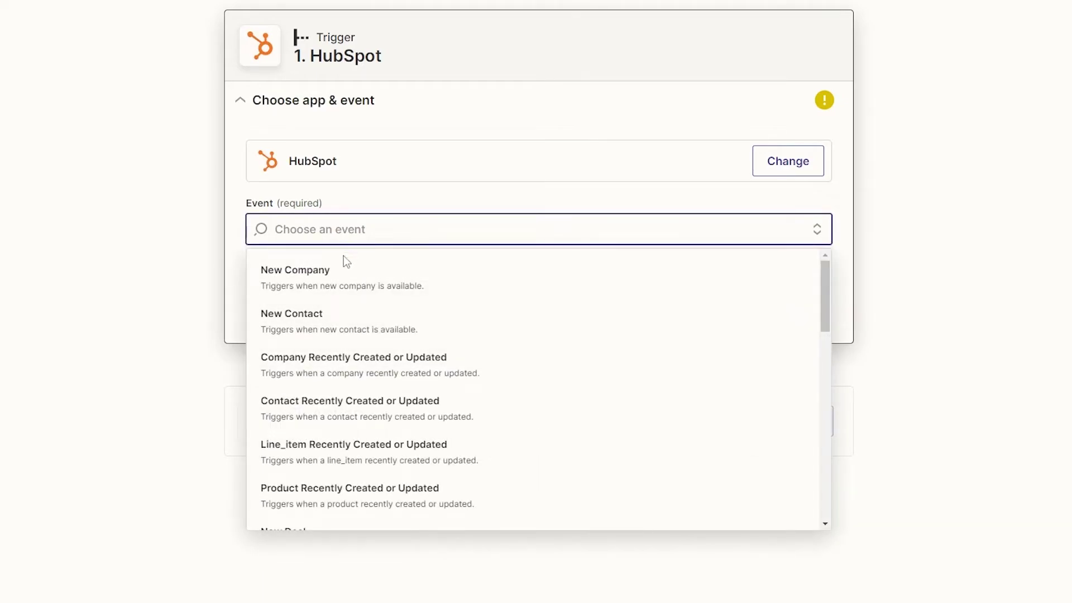
pyautogui.click(334, 321)
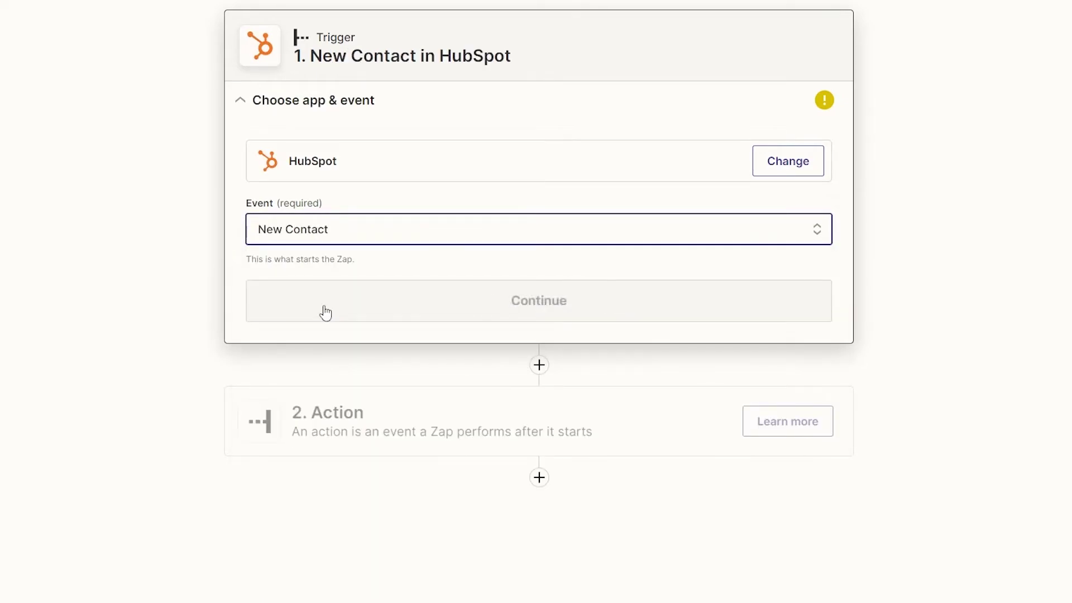
pyautogui.click(448, 305)
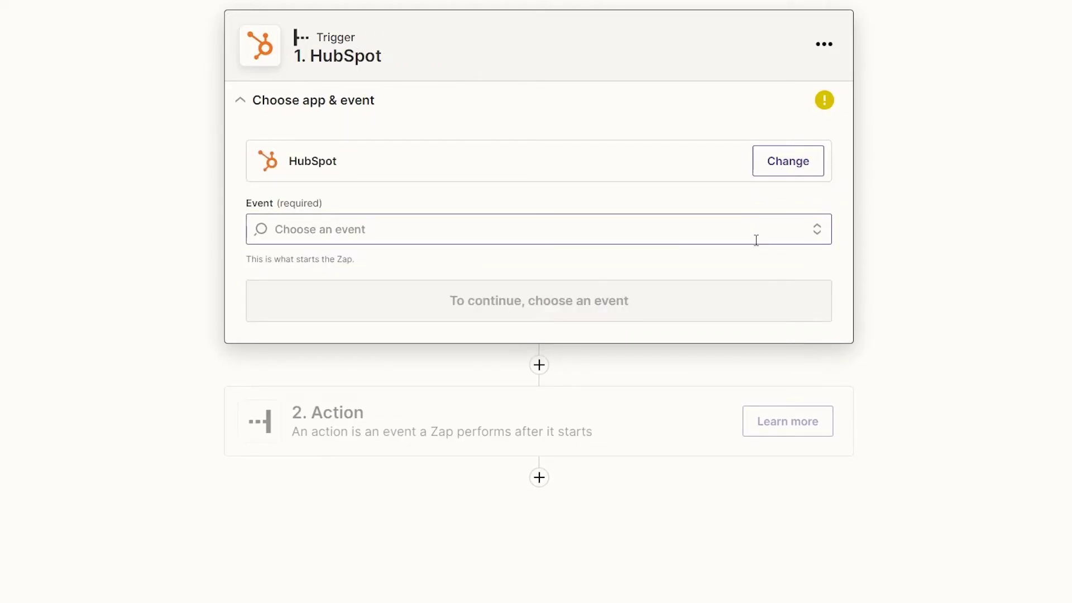
pyautogui.click(757, 240)
pyautogui.click(592, 320)
pyautogui.click(588, 300)
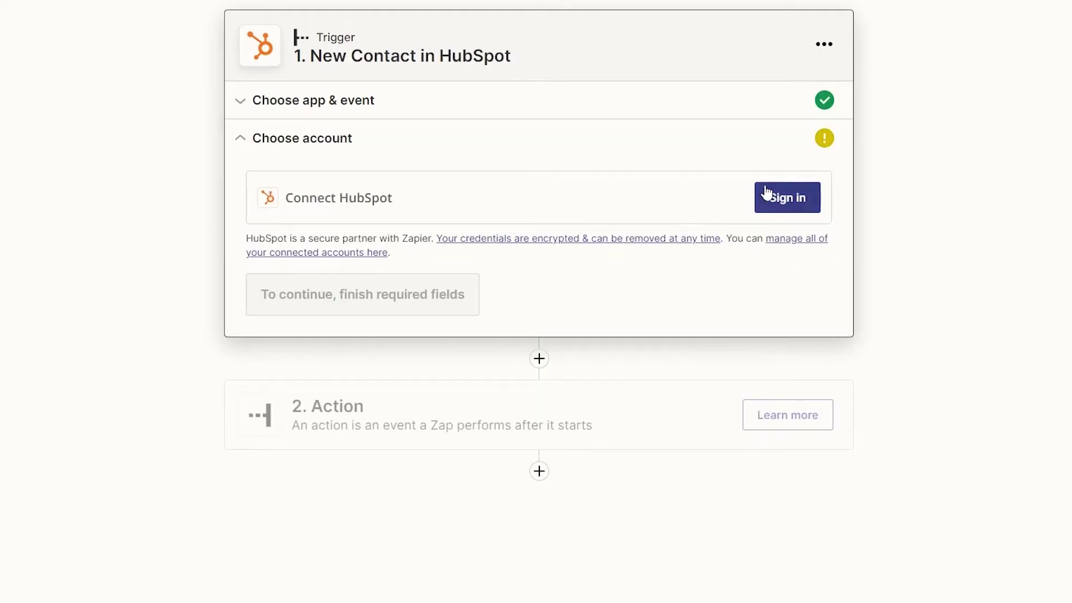
# - Connect the HubSpot account to the trigger, authorize the requested Zapier access and continue to the trigger setup
pyautogui.click(785, 210)
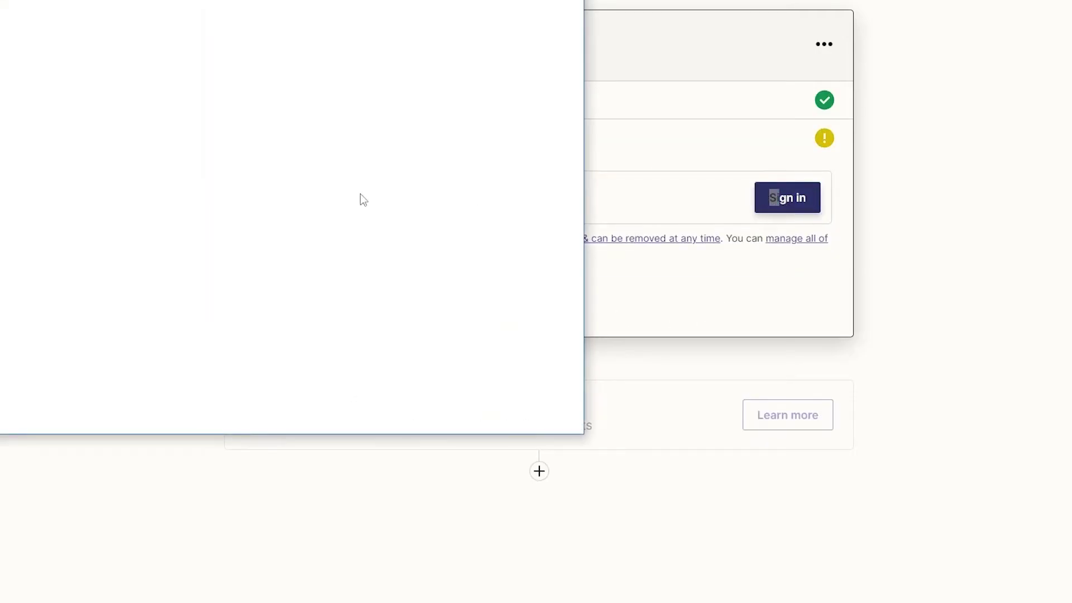
pyautogui.click(90, 382)
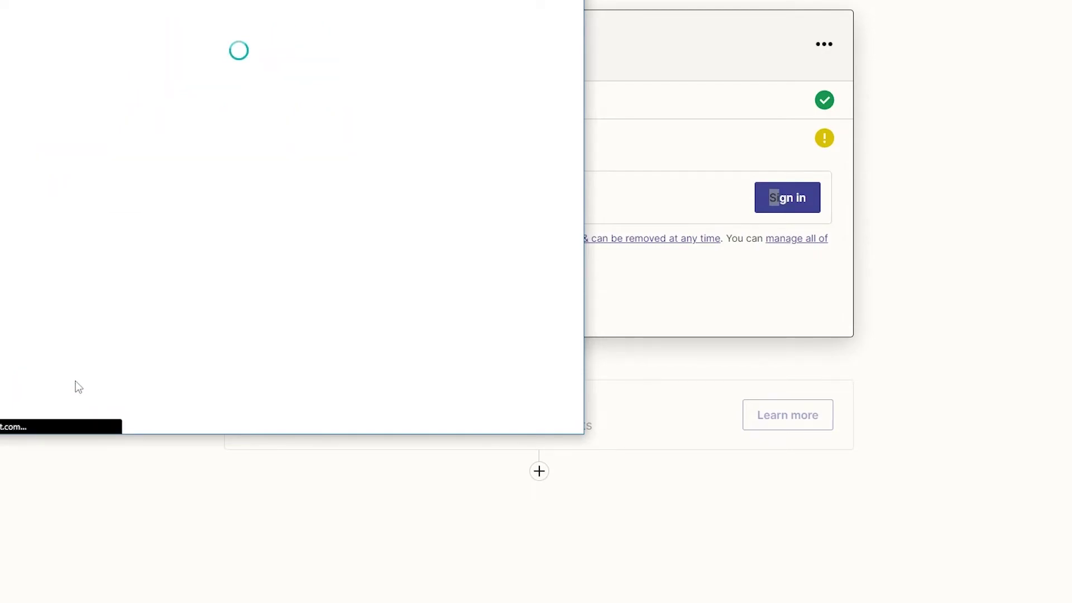
pyautogui.scroll(-10, 80, 370)
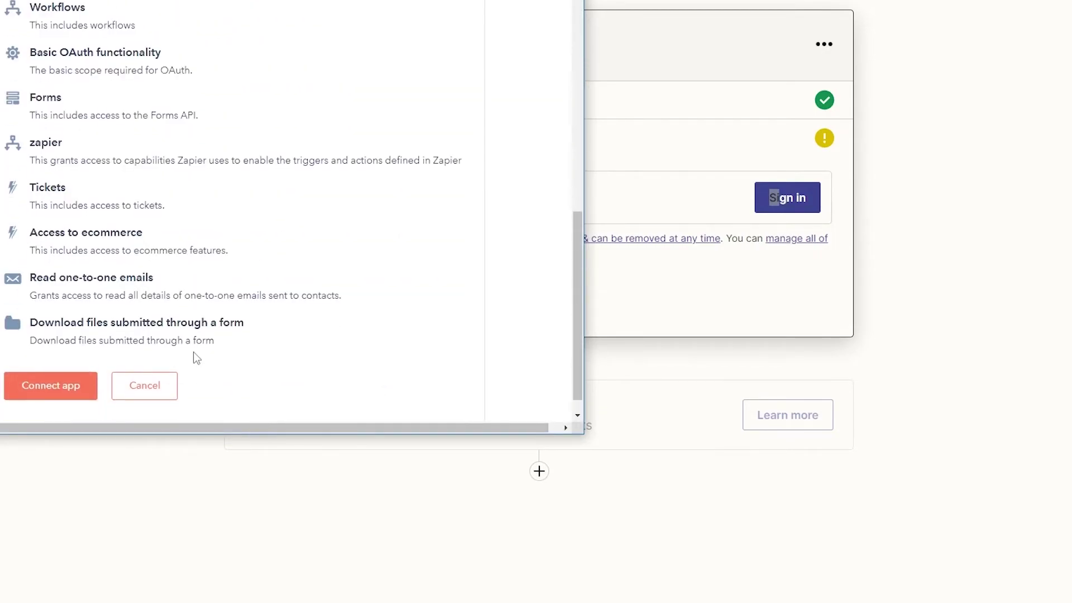
pyautogui.click(56, 378)
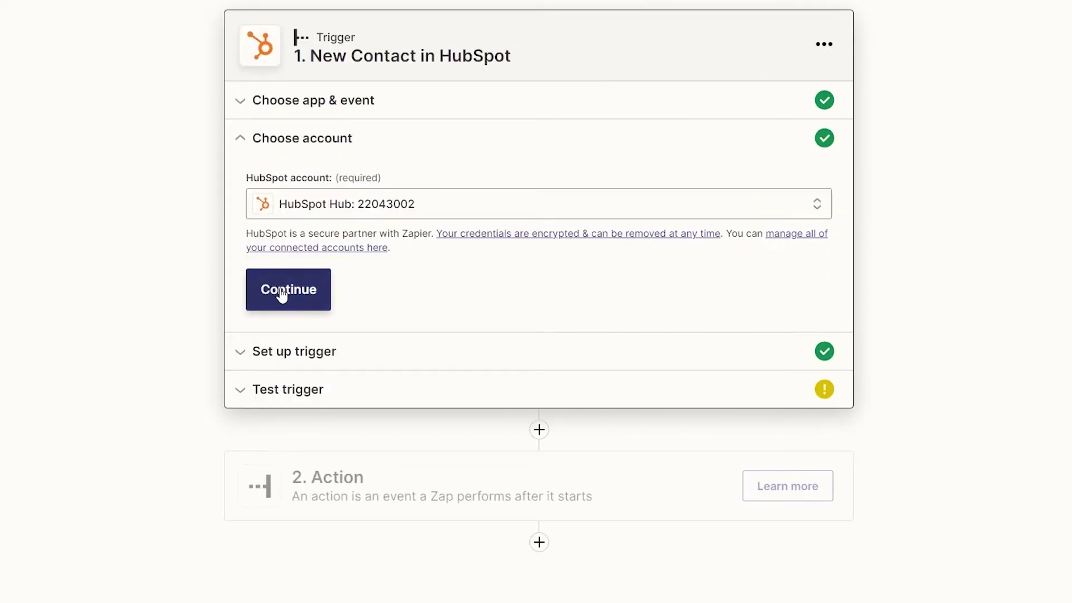
pyautogui.click(282, 295)
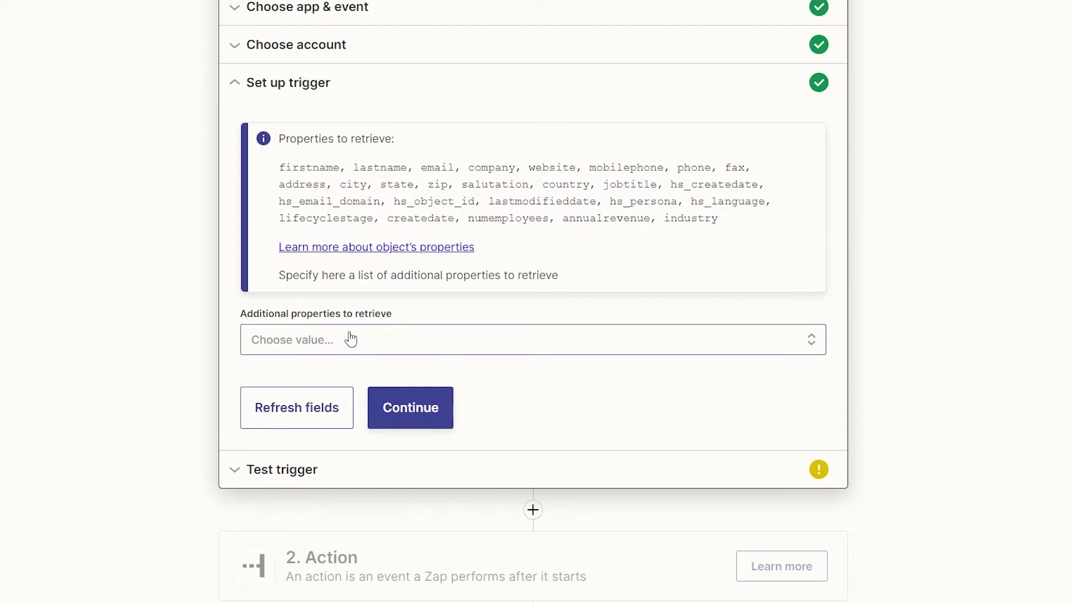
# - Check the choices for additional properties to retrieve, leave the field empty and continue to the trigger test
pyautogui.click(407, 351)
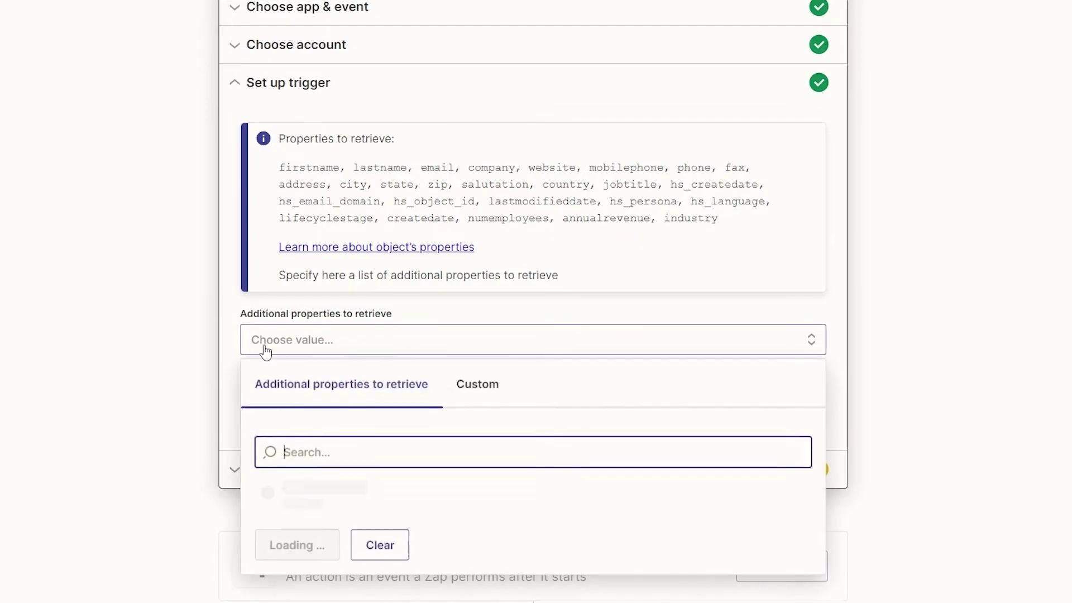
pyautogui.click(435, 310)
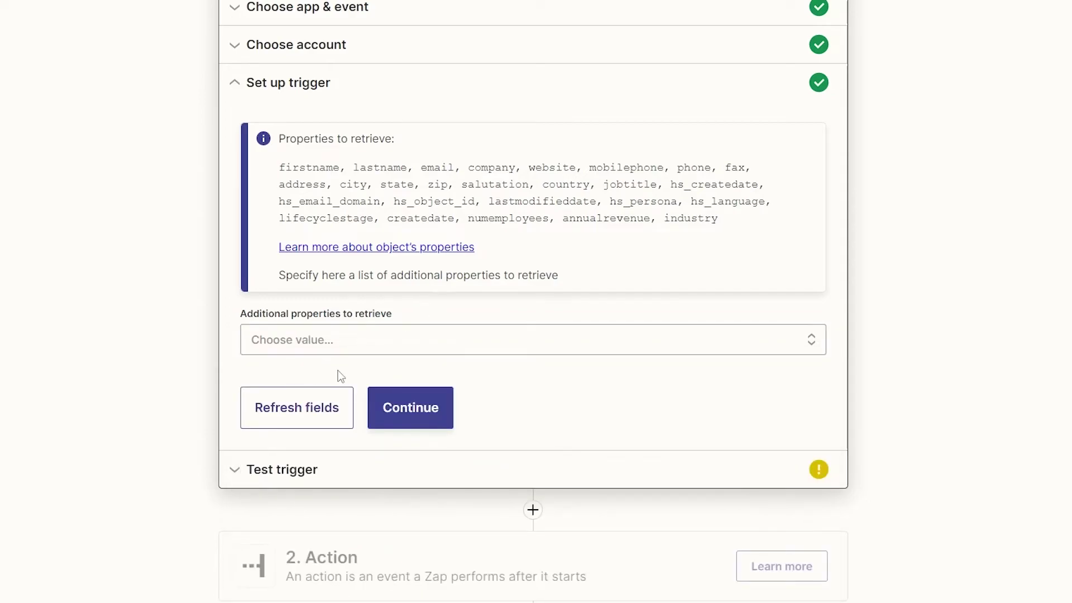
pyautogui.click(410, 407)
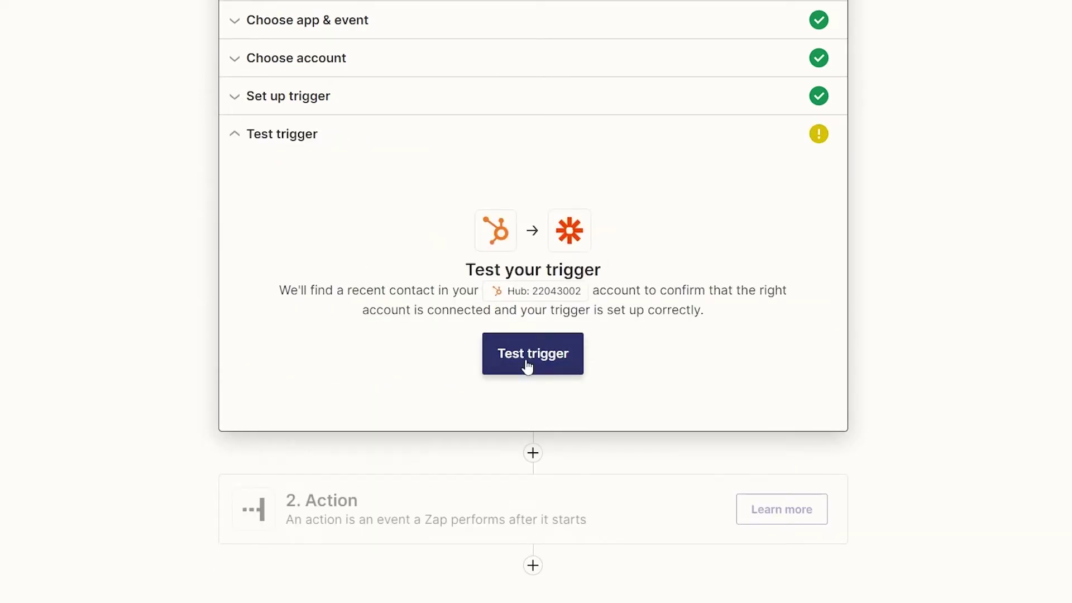
# - Test the HubSpot New Contact trigger, then skip the test to use sample contact data
pyautogui.click(538, 361)
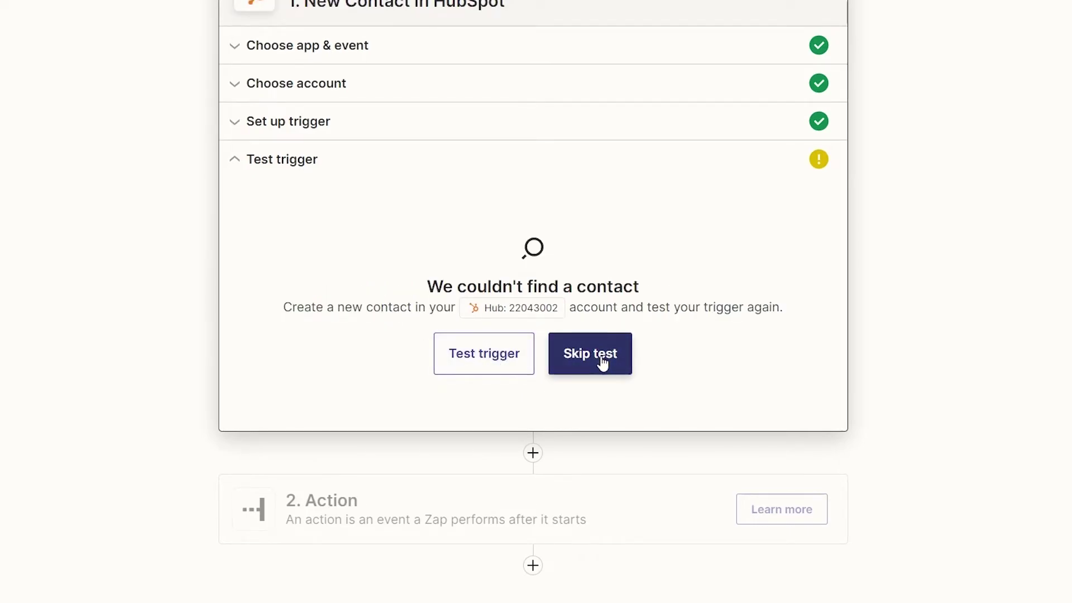
pyautogui.click(602, 363)
pyautogui.click(601, 336)
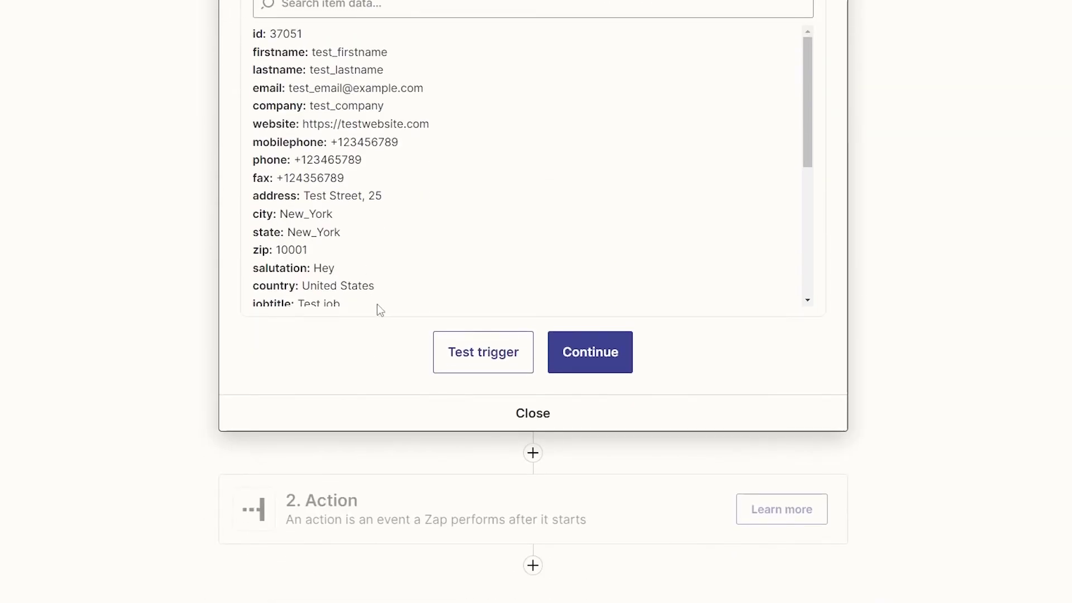
# - Continue to the Zap's action step and choose Salesforce as its app
pyautogui.click(567, 369)
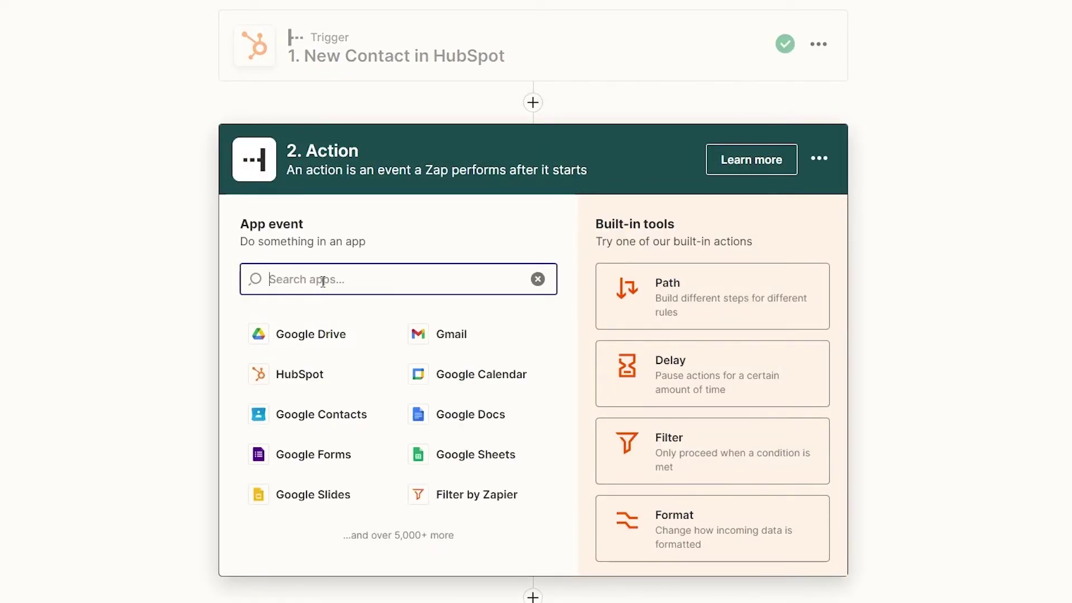
pyautogui.write('sales')
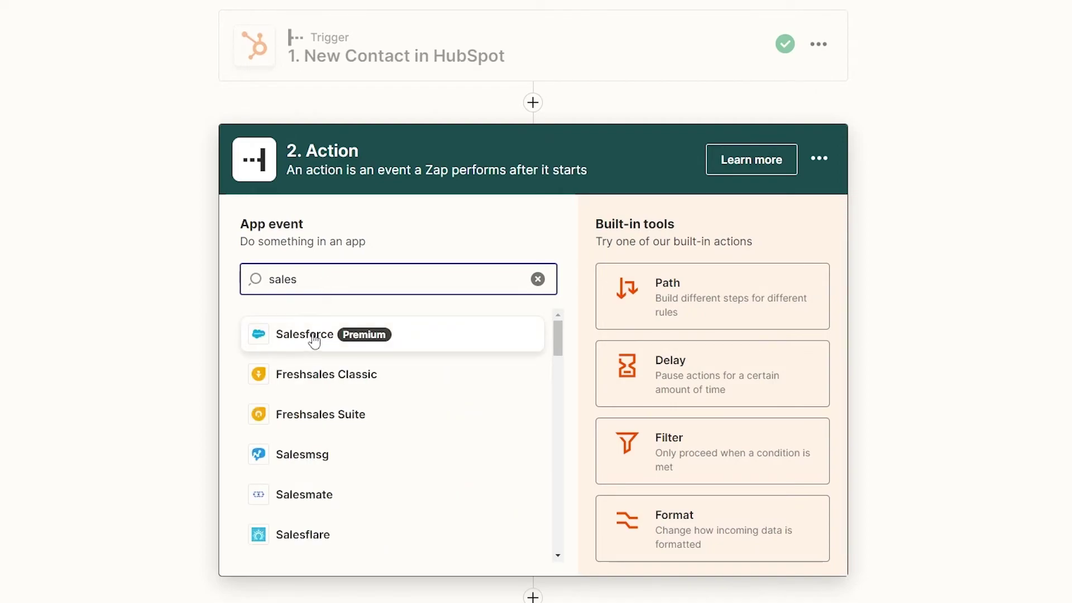
pyautogui.click(392, 338)
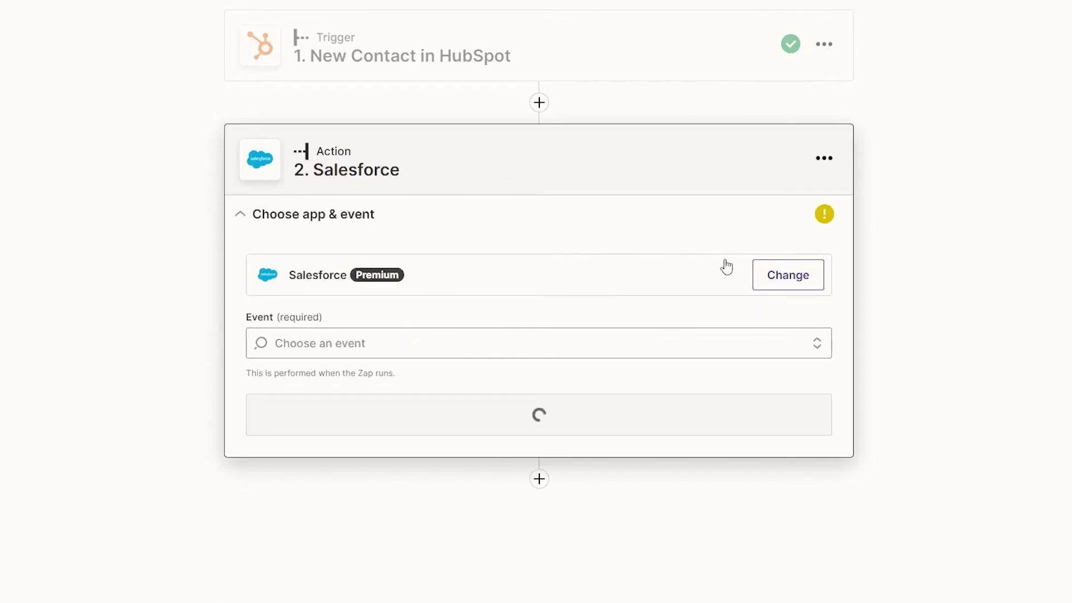
# - Set the Salesforce action's event to Create Contact and continue to the account selection
pyautogui.click(530, 347)
pyautogui.scroll(-3, 445, 450)
pyautogui.scroll(3, 445, 443)
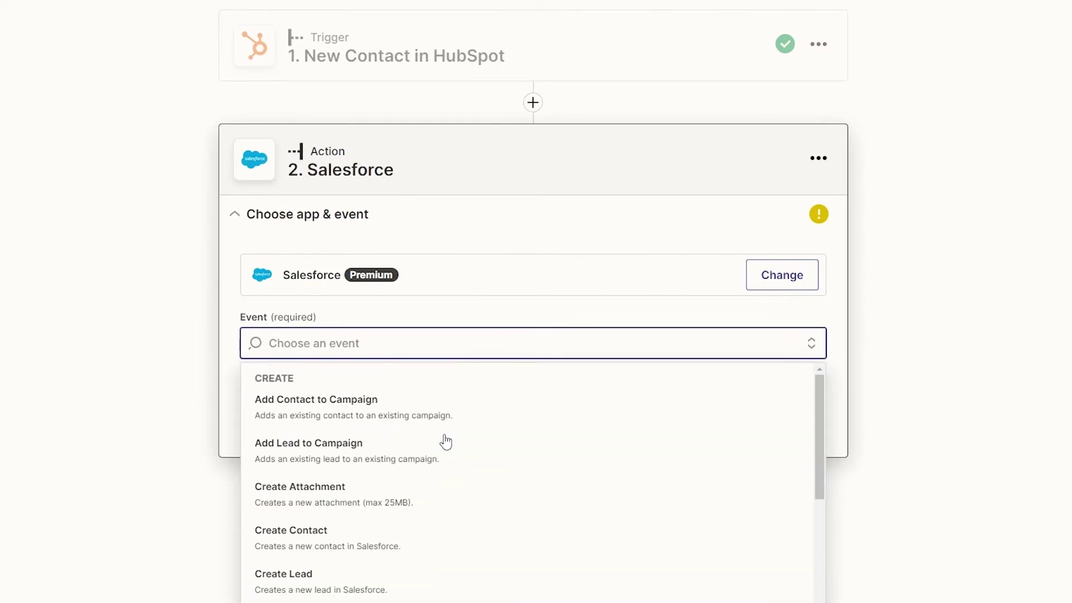
pyautogui.scroll(-2, 421, 437)
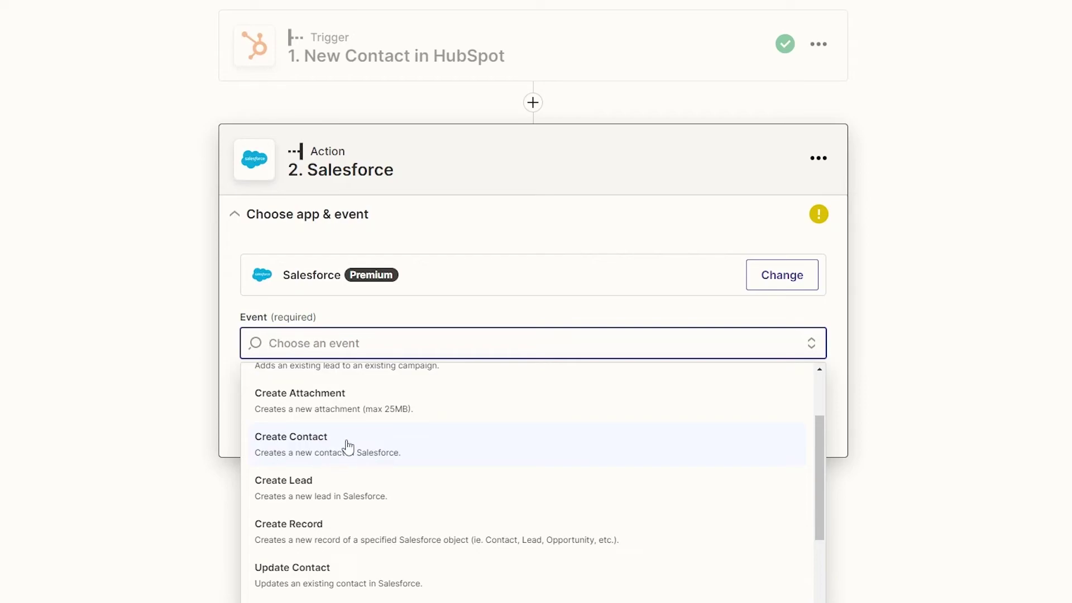
pyautogui.click(348, 453)
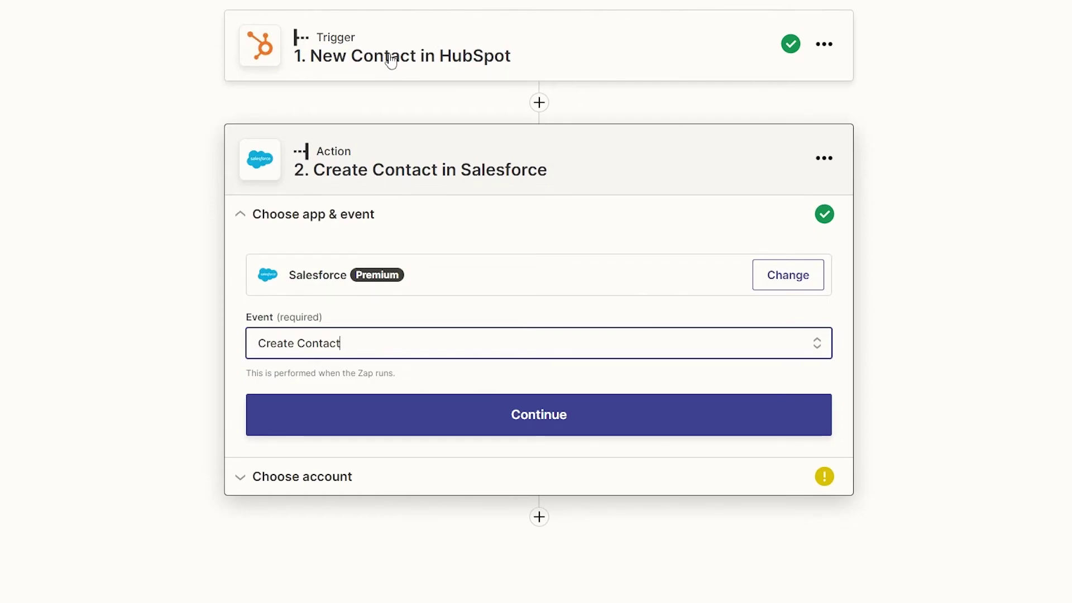
pyautogui.click(469, 411)
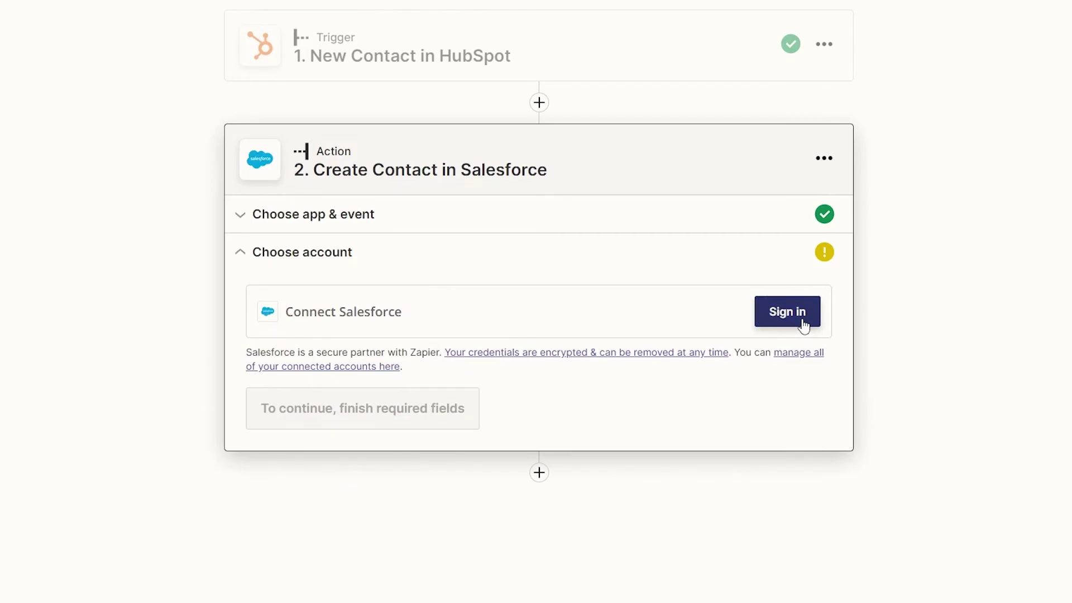
# - Connect the Salesforce account to the action, allow the requested Zapier access and continue to the action setup
pyautogui.click(804, 327)
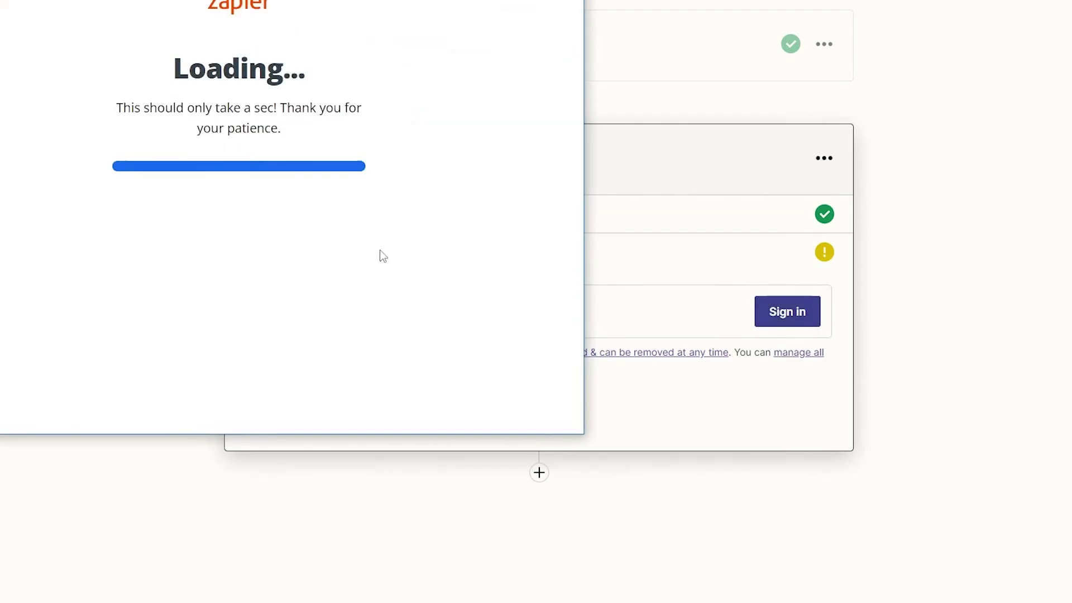
pyautogui.scroll(-10, 360, 233)
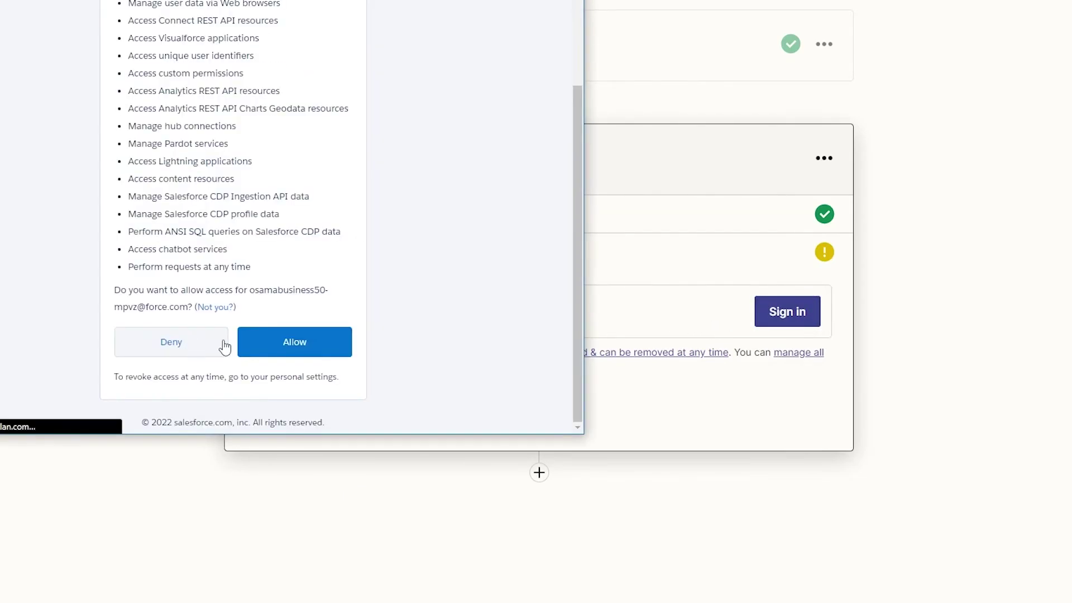
pyautogui.click(296, 343)
pyautogui.click(579, 324)
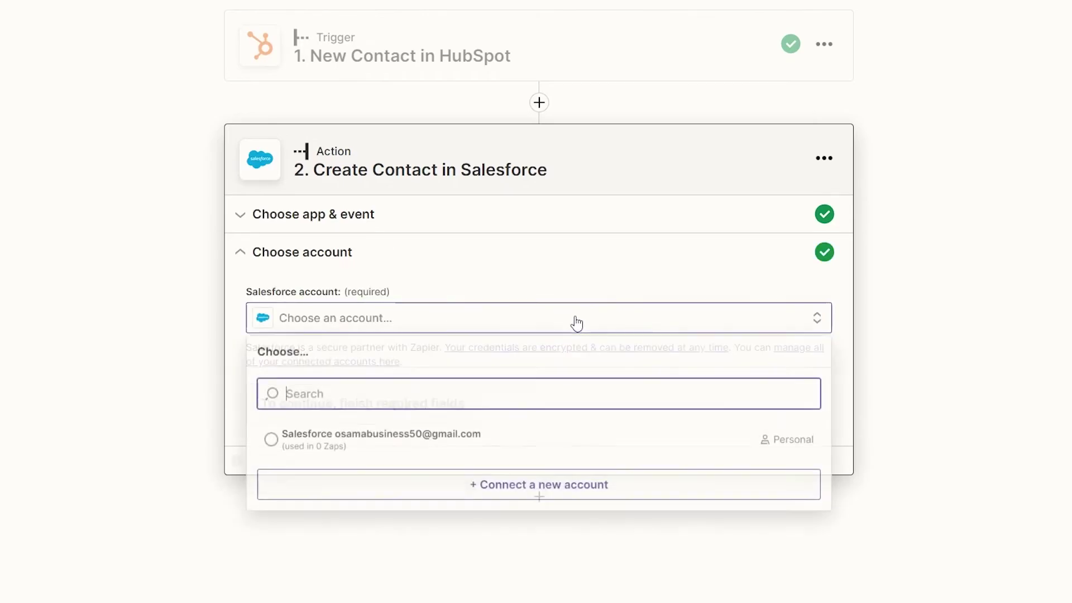
pyautogui.click(560, 258)
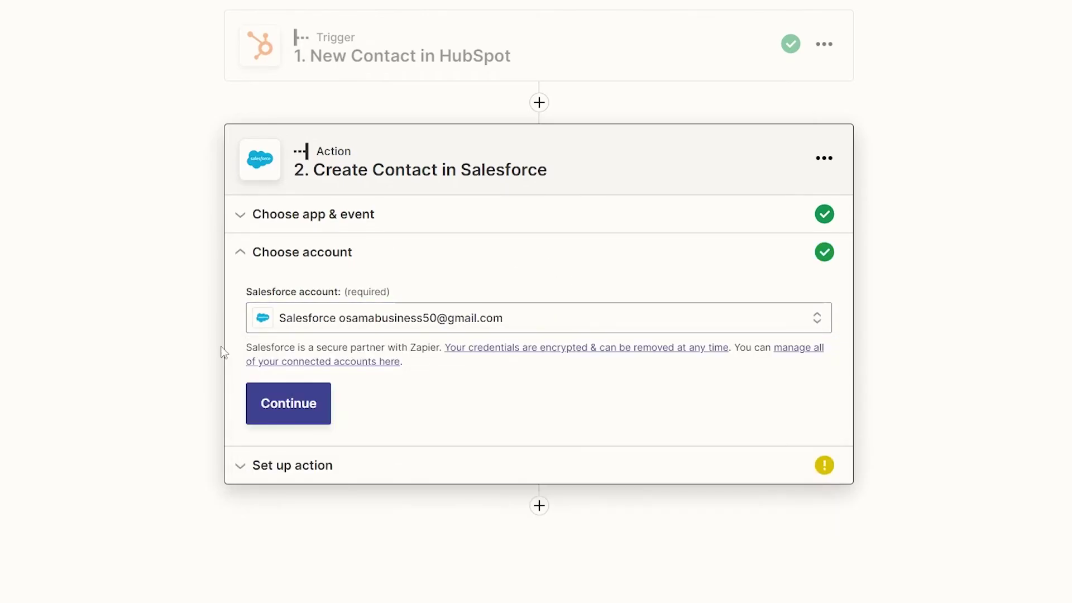
pyautogui.click(290, 407)
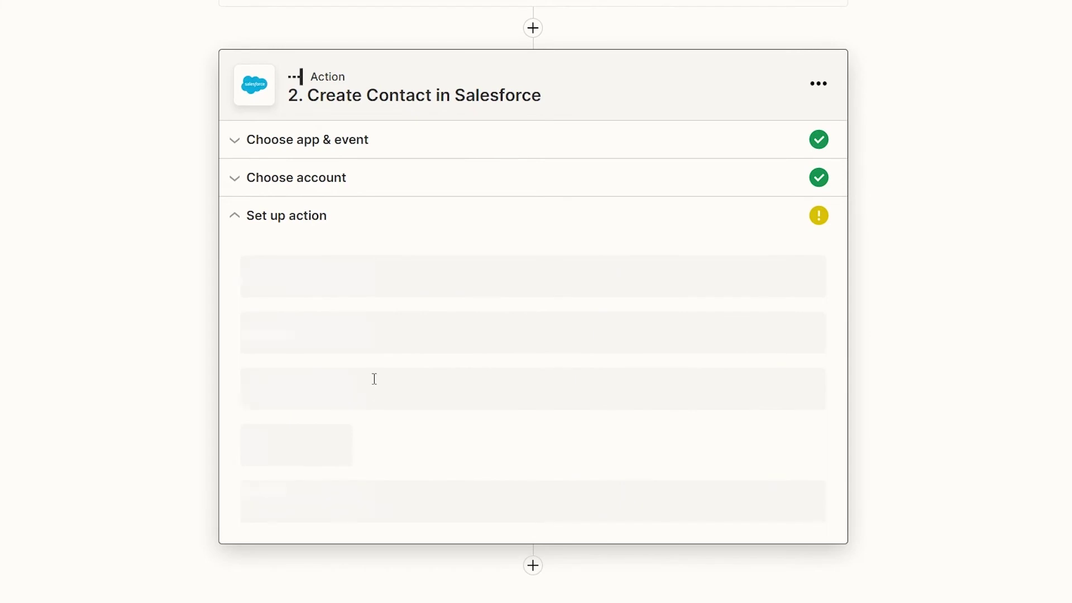
# - Check the Account choices and review the contact fields available in the Salesforce action setup, leaving them empty
pyautogui.scroll(-2, 341, 290)
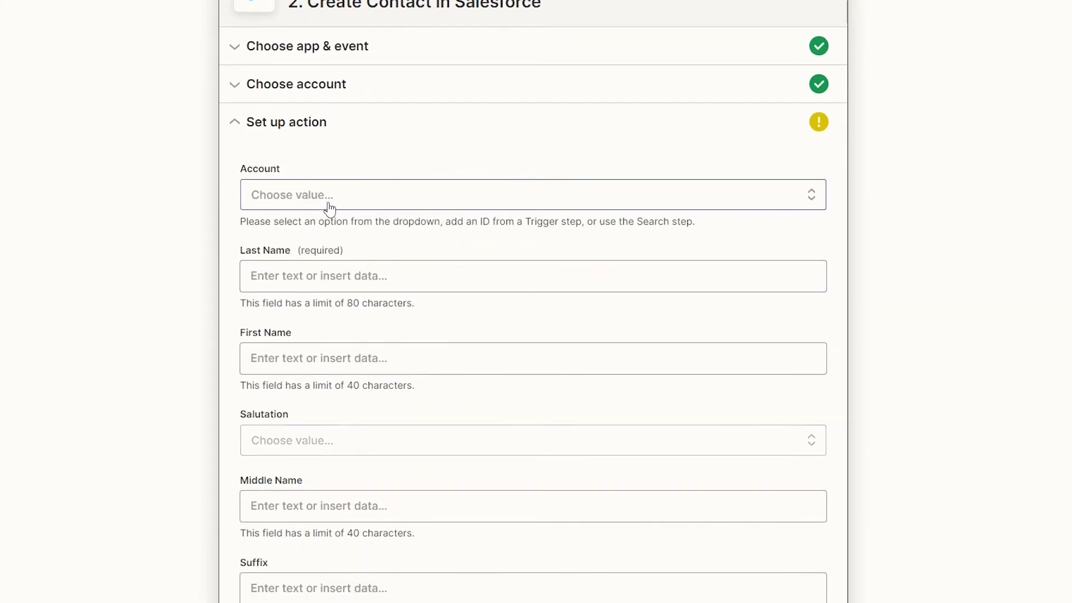
pyautogui.click(330, 209)
pyautogui.click(386, 168)
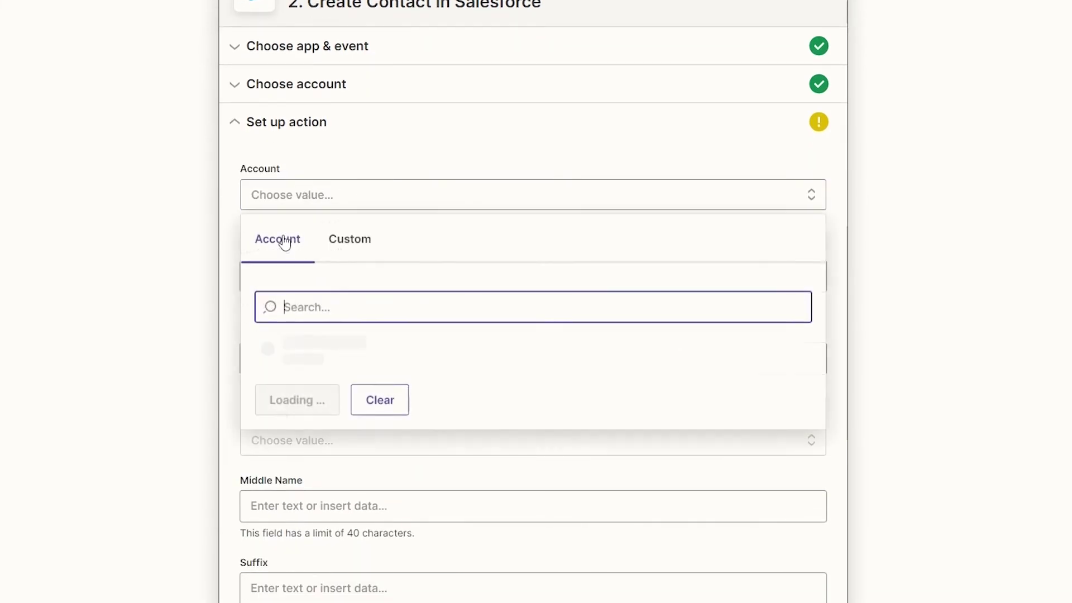
pyautogui.scroll(-2, 392, 234)
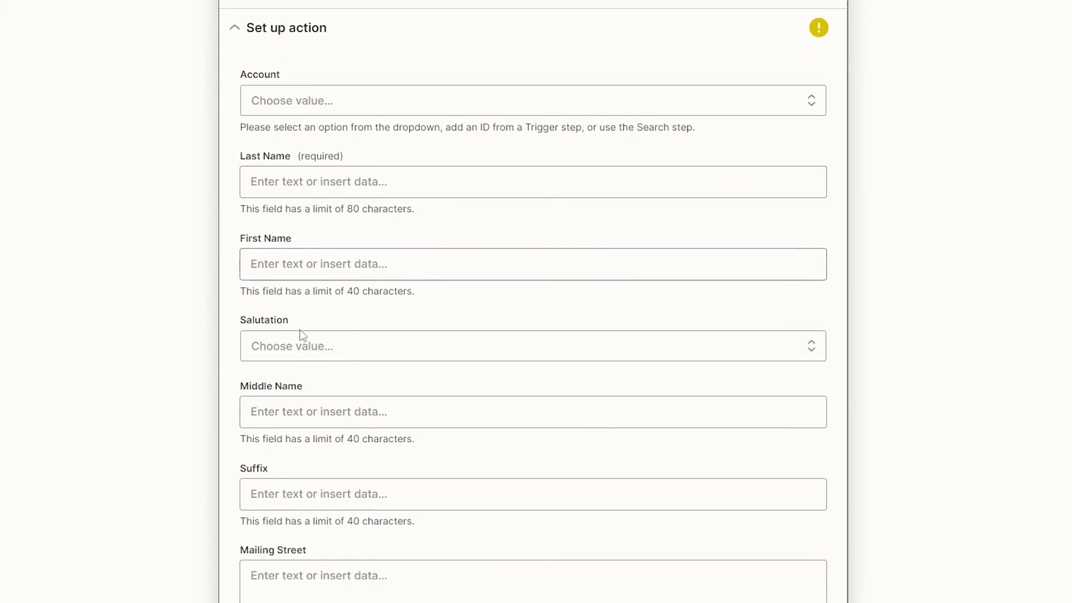
pyautogui.scroll(-2, 301, 334)
pyautogui.scroll(-20, 330, 323)
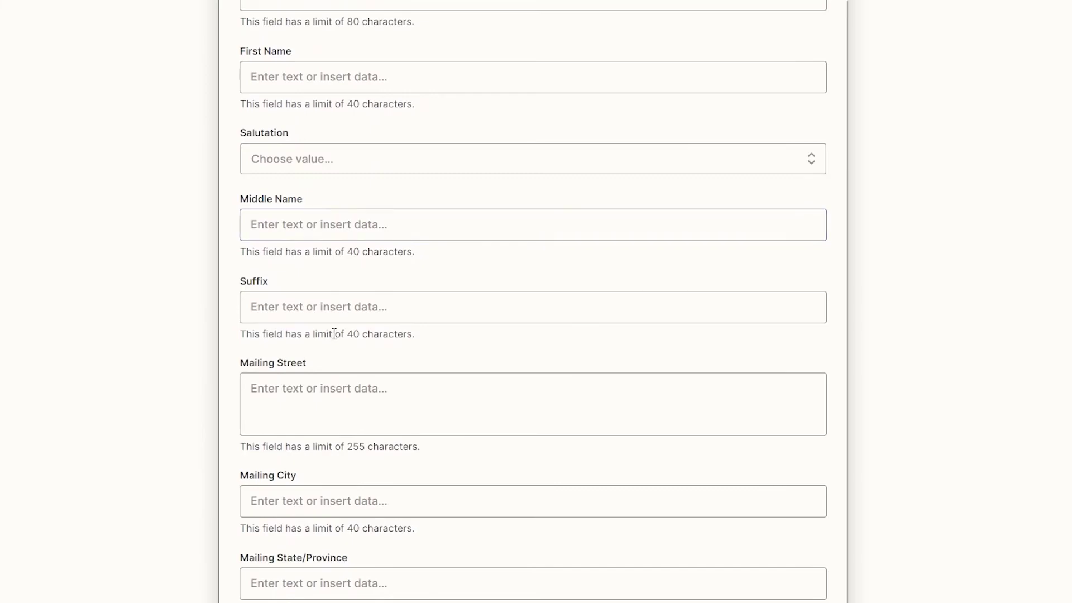
pyautogui.scroll(-8, 337, 338)
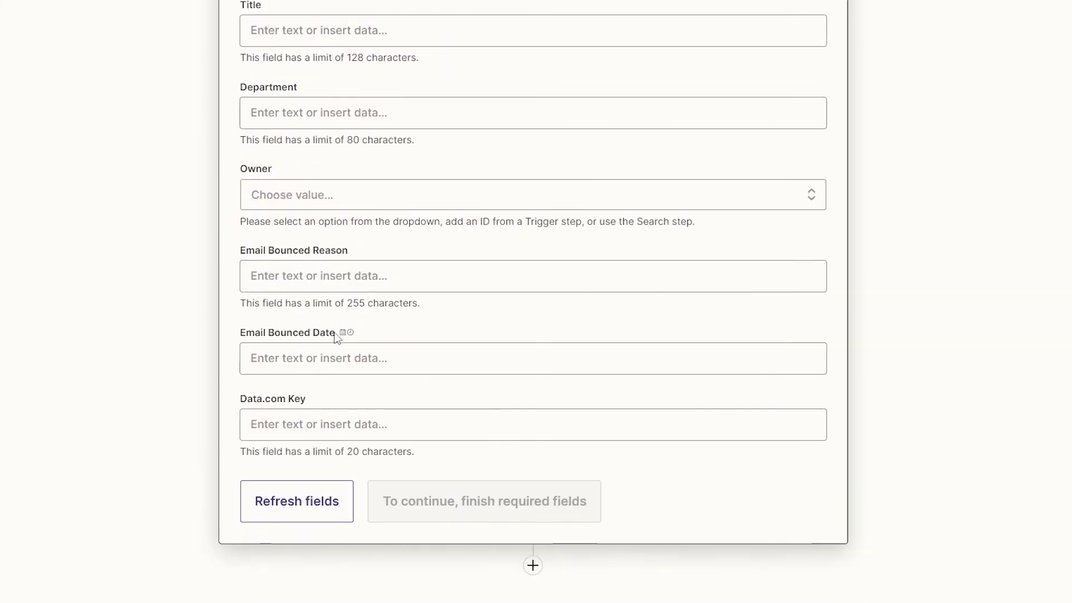
pyautogui.scroll(20, 463, 508)
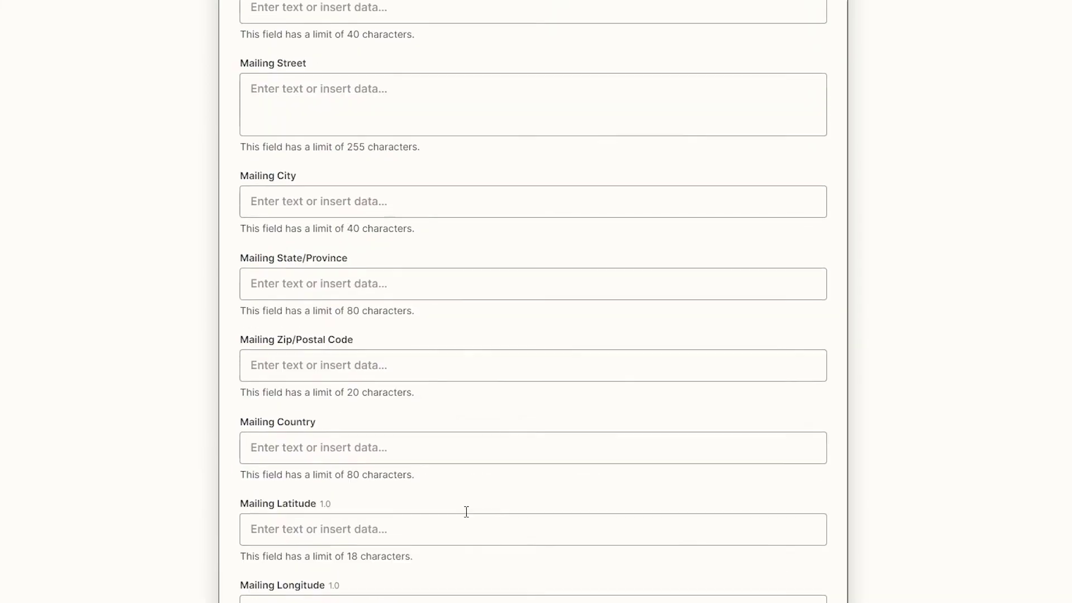